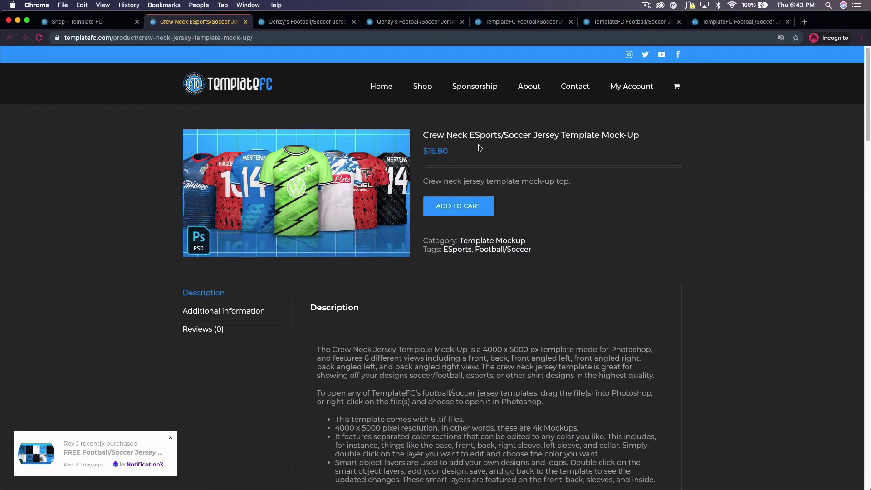
Open Jersey-Front.tif from the Crew Front & Back Jerseys folder in Adobe Photoshop 2020.
{"action": "scroll", "coordinate": [720, 237], "scroll_direction": "down", "scroll_amount": 10}
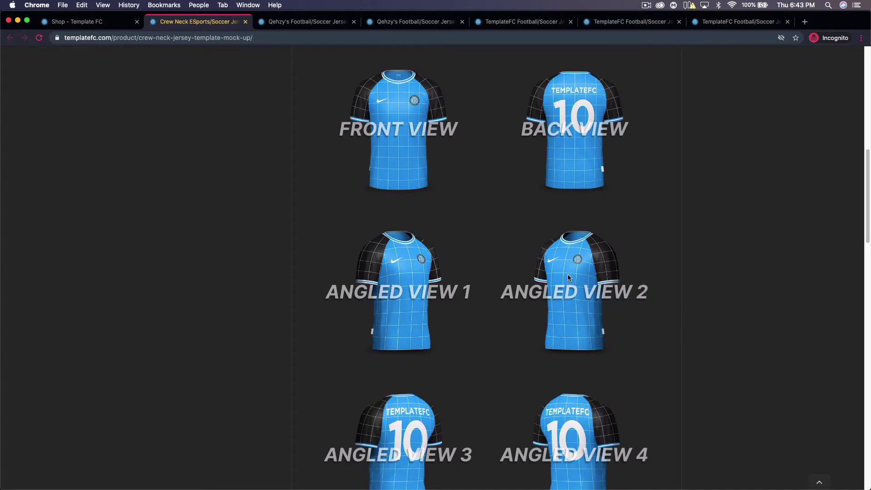
{"action": "scroll", "coordinate": [567, 274], "scroll_direction": "down", "scroll_amount": 2}
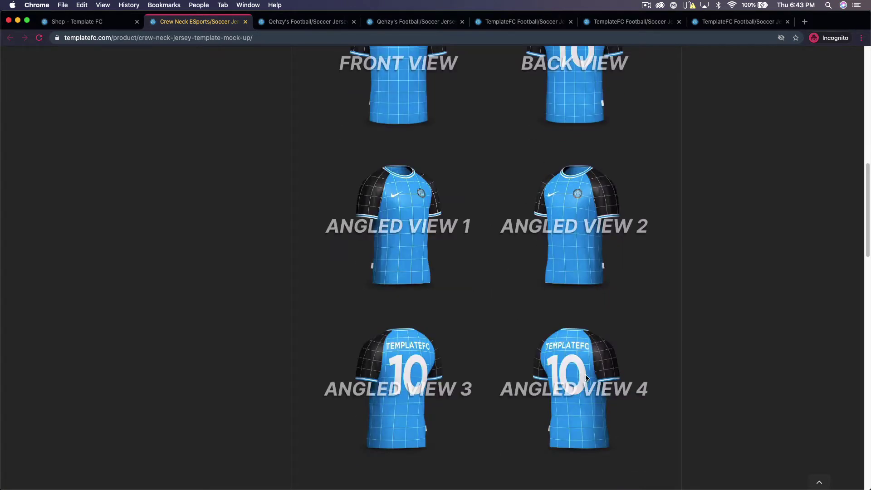
{"action": "scroll", "coordinate": [524, 184], "scroll_direction": "up", "scroll_amount": 2}
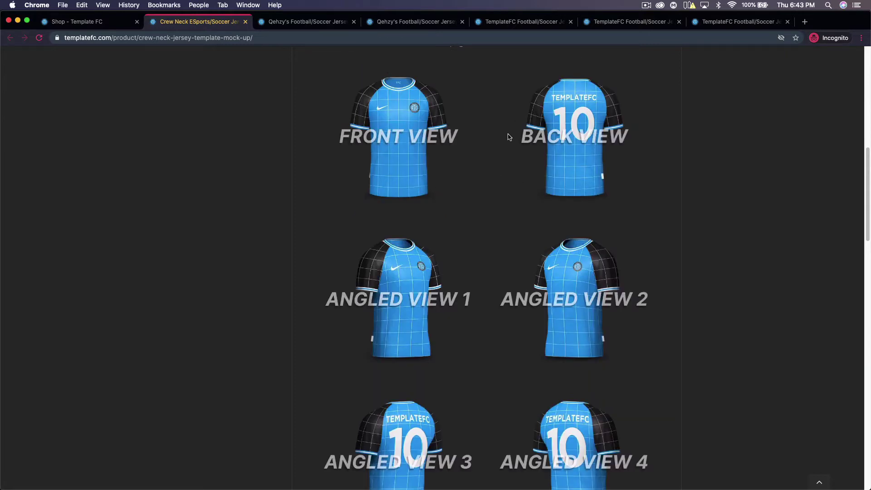
{"action": "key", "text": "super+Tab"}
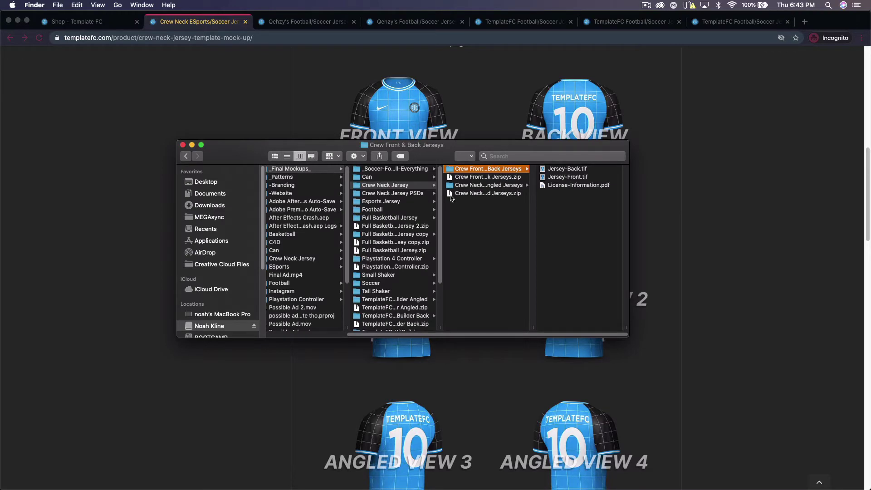
{"action": "left_click", "coordinate": [561, 177]}
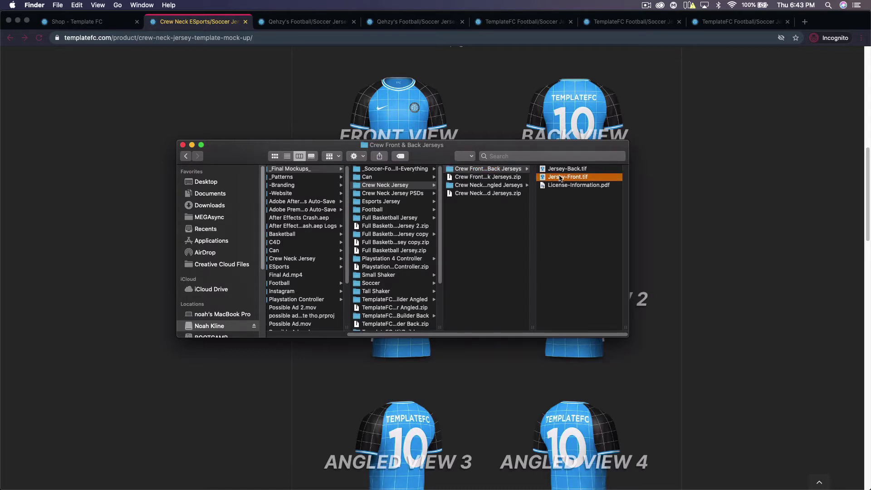
{"action": "right_click", "coordinate": [454, 177]}
{"action": "mouse_move", "coordinate": [494, 187]}
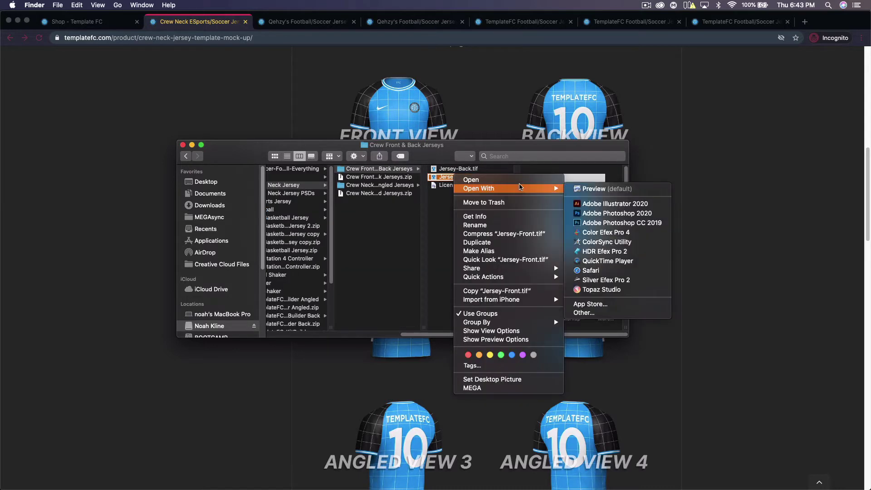
{"action": "left_click", "coordinate": [599, 214]}
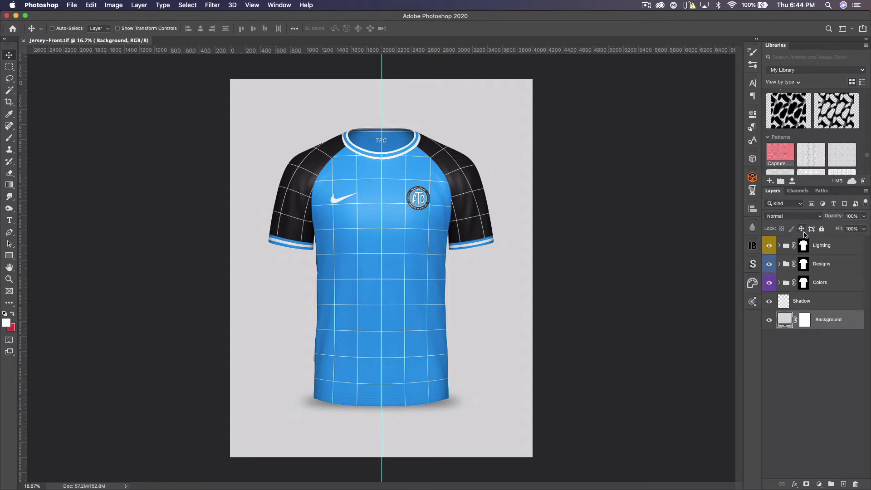
Close the Libraries panel group and expand the Colors and Designs layer groups of the jersey mock-up.
{"action": "left_click", "coordinate": [866, 47]}
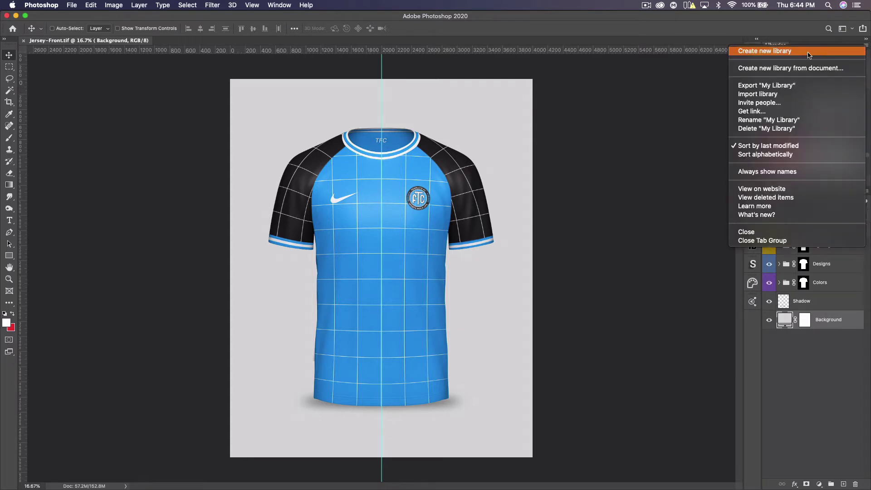
{"action": "left_click", "coordinate": [367, 186]}
{"action": "left_click", "coordinate": [780, 136]}
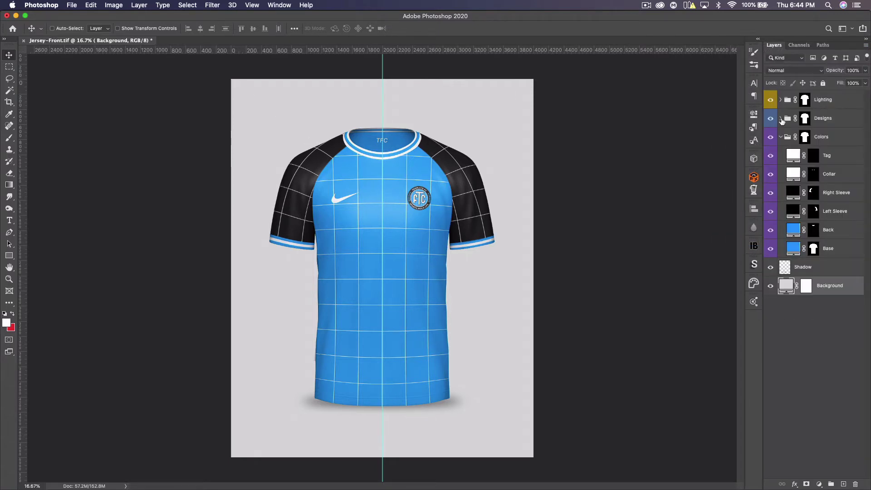
{"action": "left_click", "coordinate": [780, 119]}
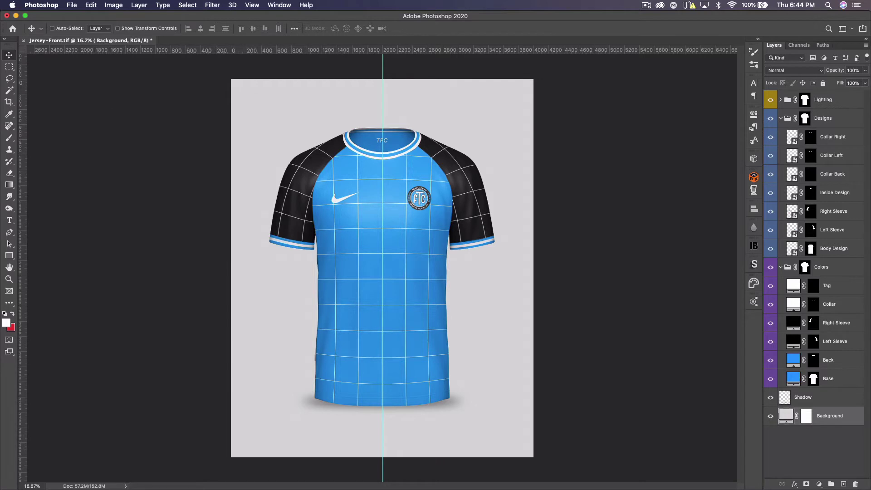
Open the Part 2 2020-21 Patterns PSD file from the 2020-21 Patterns Part 2 folder inside _Patterns.
{"action": "key", "text": "super+Tab"}
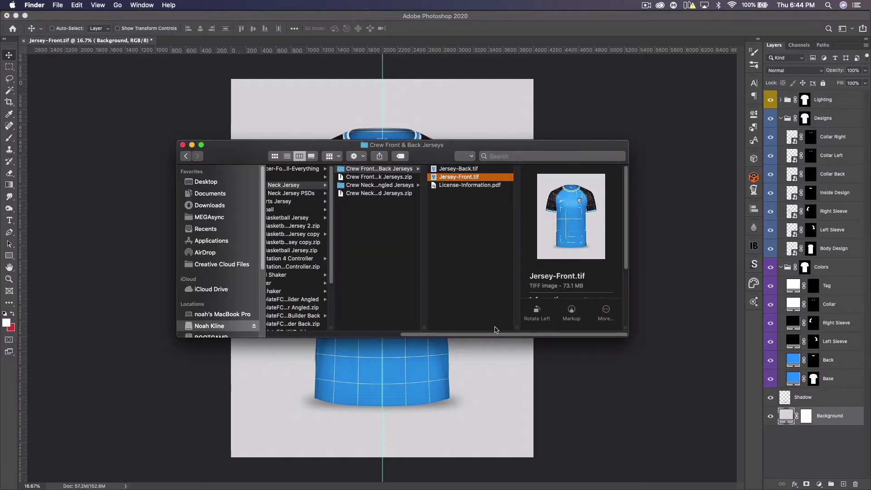
{"action": "scroll", "coordinate": [344, 190], "scroll_direction": "left", "scroll_amount": 5}
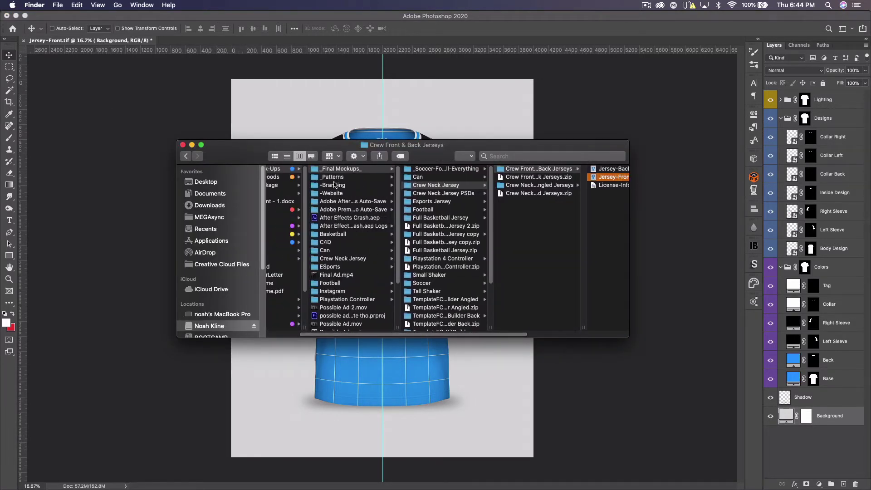
{"action": "left_click", "coordinate": [336, 177]}
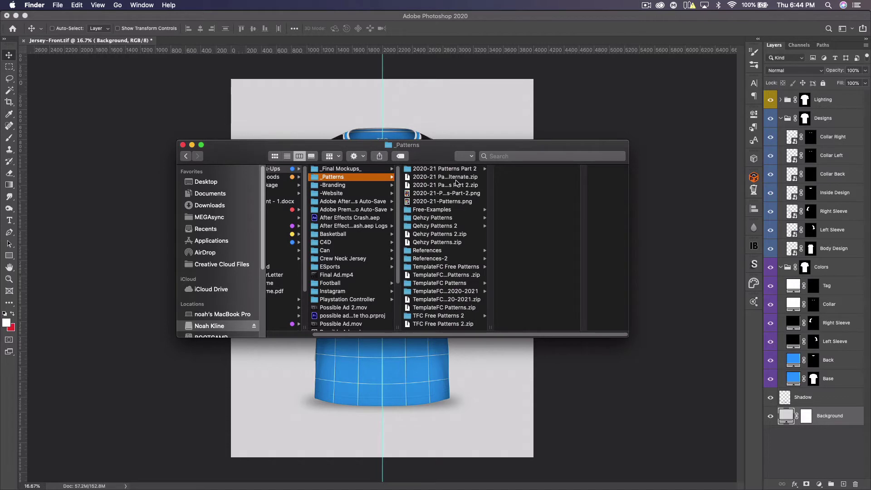
{"action": "left_click", "coordinate": [447, 170]}
{"action": "left_click", "coordinate": [527, 170]}
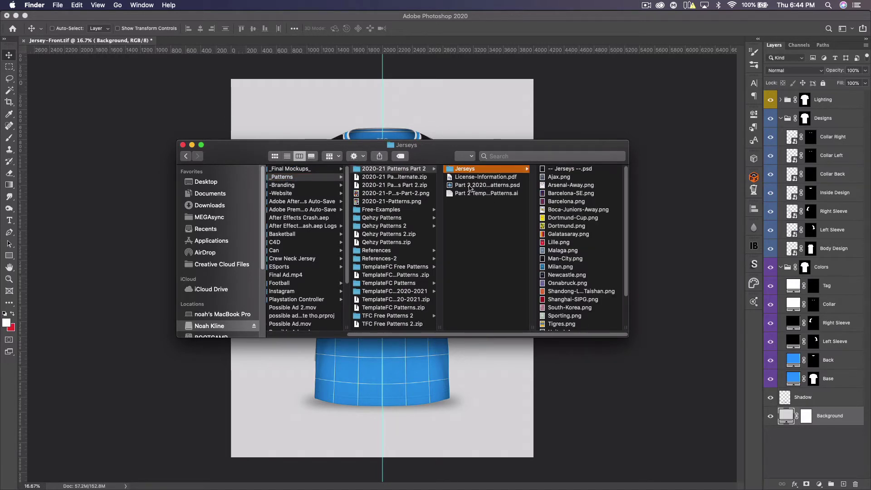
{"action": "double_click", "coordinate": [466, 187]}
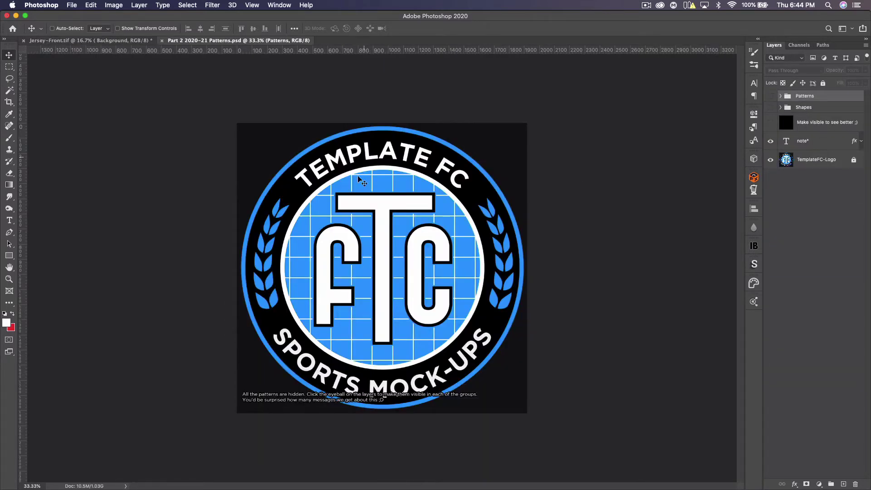
In Jersey-Front.tif, hide the Background layer and open the Body Design smart object for editing.
{"action": "left_click", "coordinate": [59, 40]}
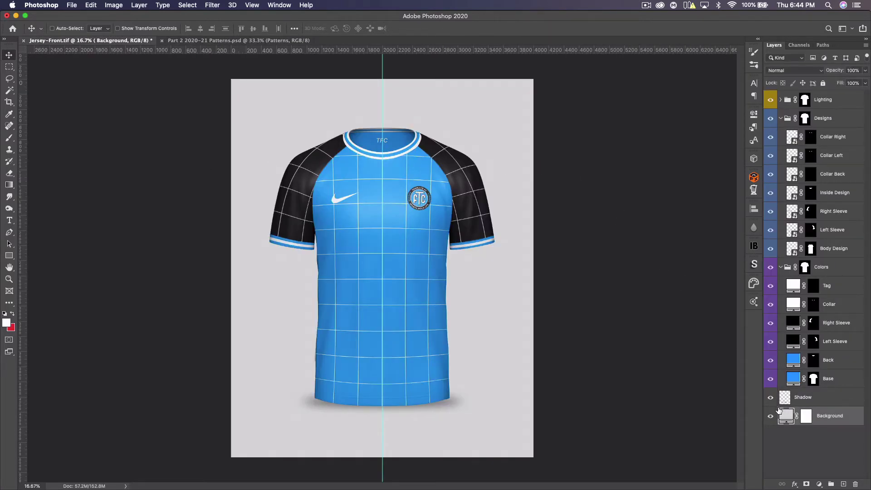
{"action": "left_click", "coordinate": [770, 416]}
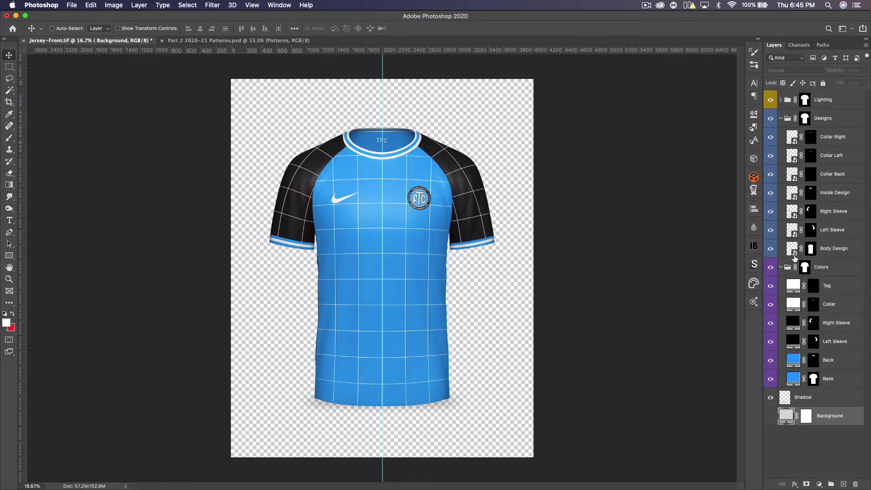
{"action": "double_click", "coordinate": [793, 249]}
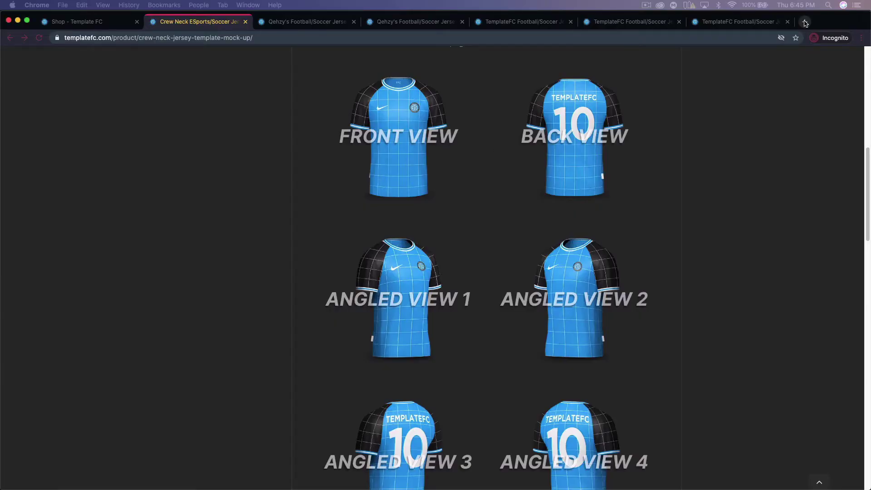
Switch to Chrome and run an image search for "norcal logo" in a new tab.
{"action": "left_click", "coordinate": [804, 22]}
{"action": "type", "text": "norcal logo"}
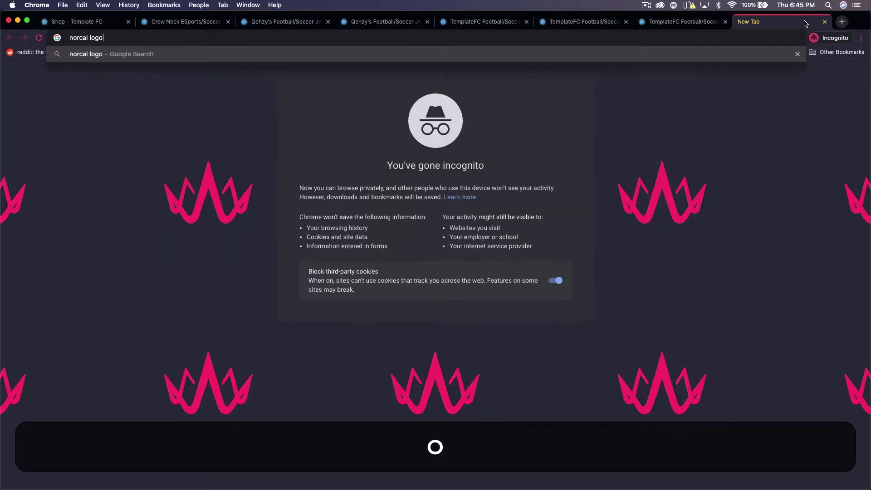
{"action": "key", "text": "Return"}
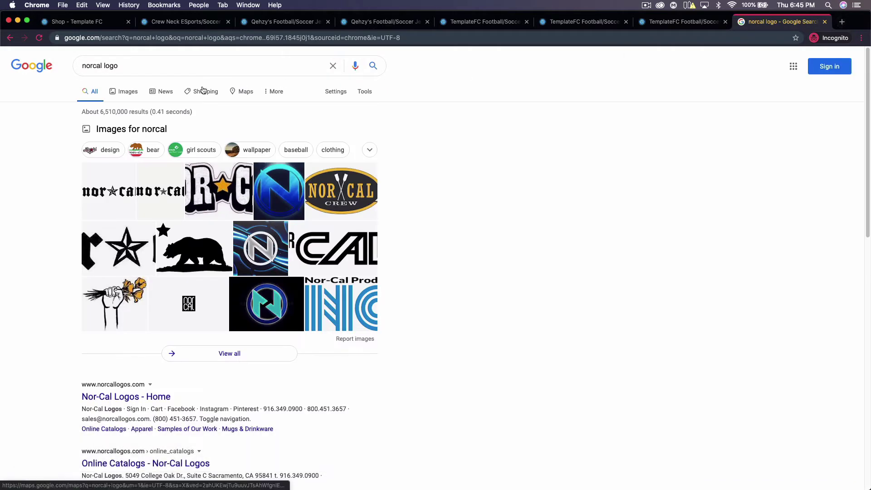
{"action": "left_click", "coordinate": [125, 91]}
Bring the black circular N logo from the image results into the Body Design document in Photoshop.
{"action": "left_click_drag", "start_coordinate": [832, 18], "coordinate": [831, 134]}
{"action": "left_click", "coordinate": [826, 290]}
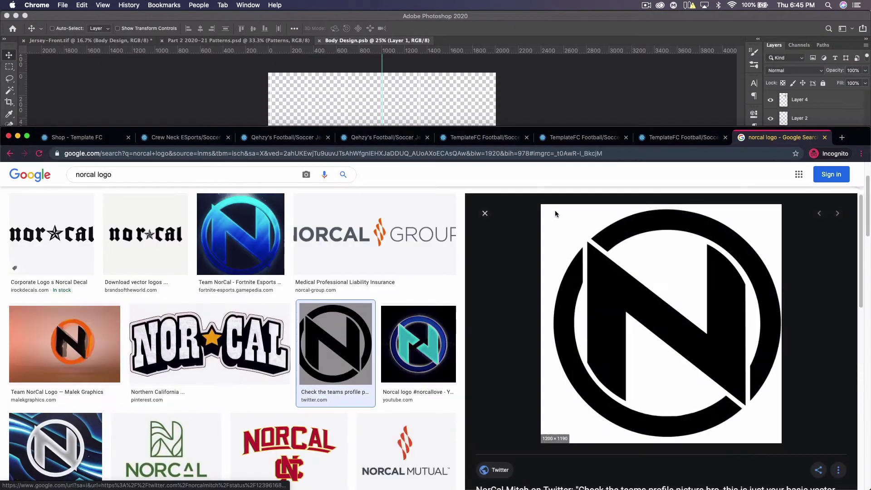
{"action": "left_click_drag", "start_coordinate": [656, 254], "coordinate": [375, 263]}
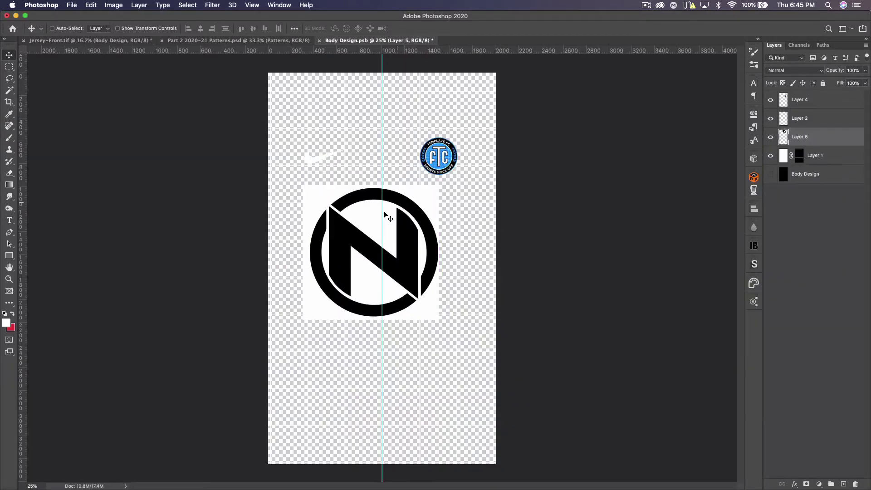
Select the black parts of the N logo with the Magic Wand and copy them to a new layer.
{"action": "left_click", "coordinate": [9, 92]}
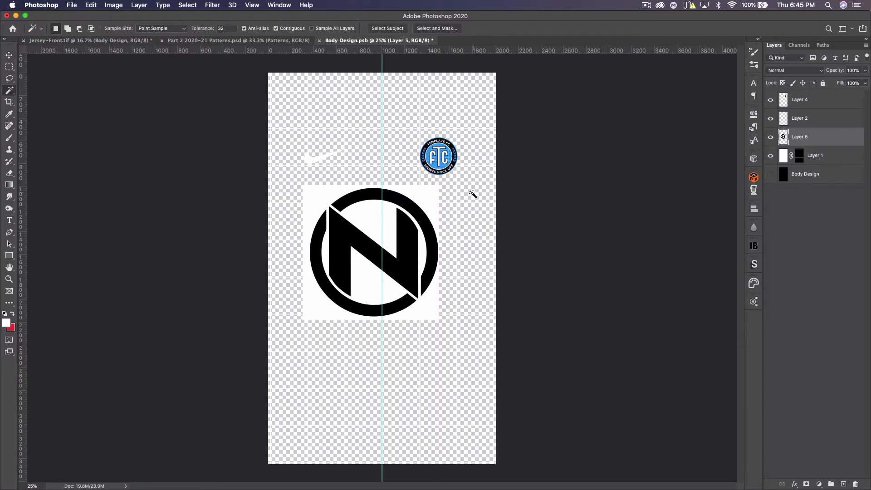
{"action": "left_click", "coordinate": [369, 194]}
{"action": "left_click", "coordinate": [344, 237], "text": "shift"}
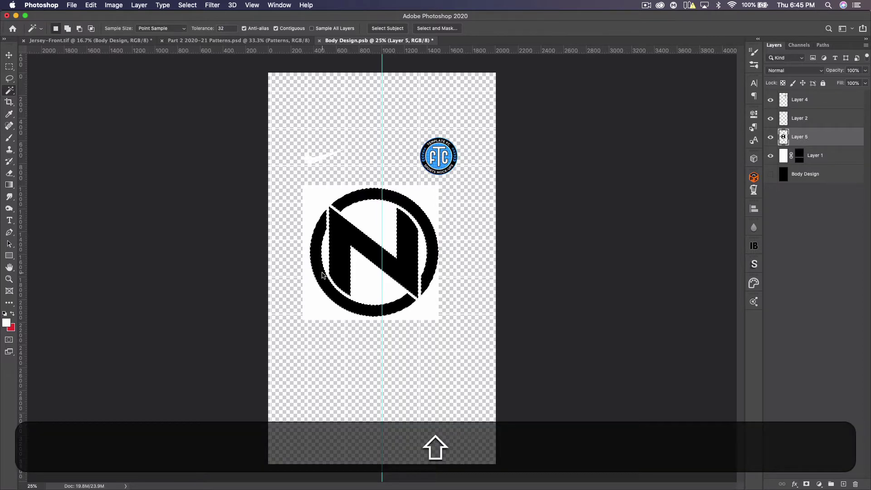
{"action": "key", "text": "super+c"}
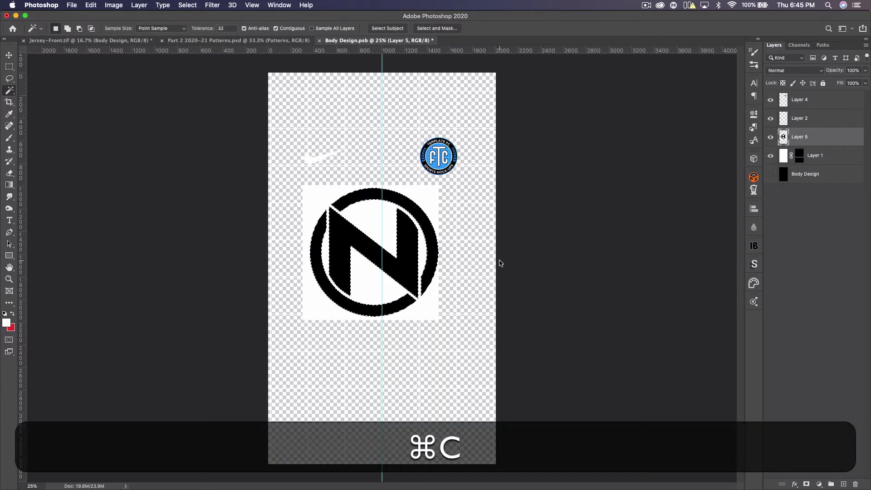
{"action": "key", "text": "super+v"}
Delete the original logo layer with the white background and select the cut-out logo layer.
{"action": "left_click", "coordinate": [810, 155]}
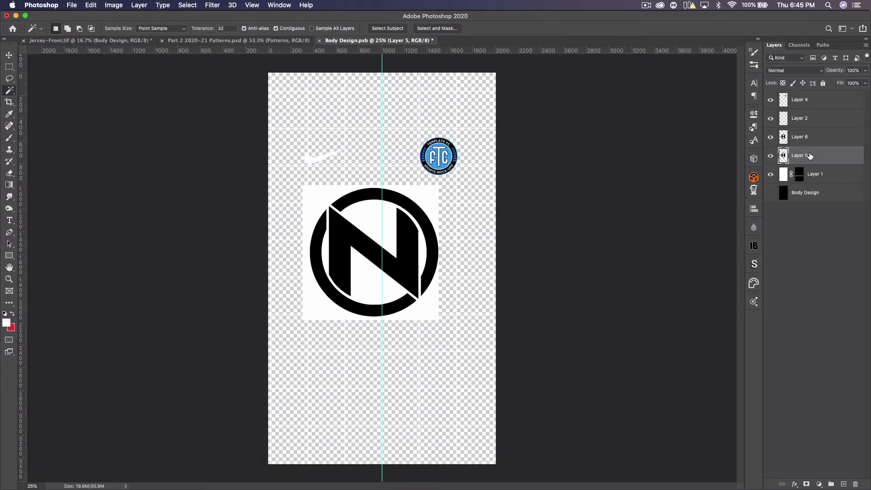
{"action": "key", "text": "BackSpace"}
{"action": "left_click", "coordinate": [816, 138]}
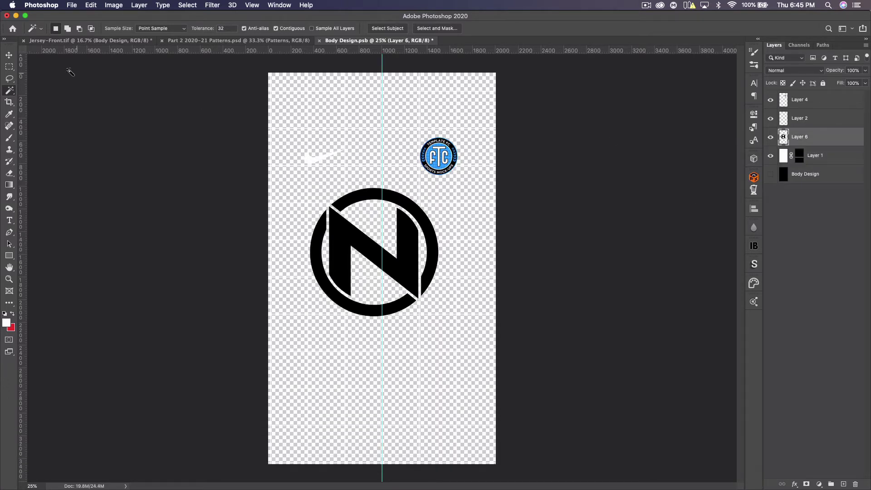
Centre the N logo on the vertical guide at chest height and scale it to about 53%.
{"action": "left_click", "coordinate": [9, 56]}
{"action": "left_click_drag", "start_coordinate": [395, 237], "coordinate": [402, 188]}
{"action": "key", "text": "super+t"}
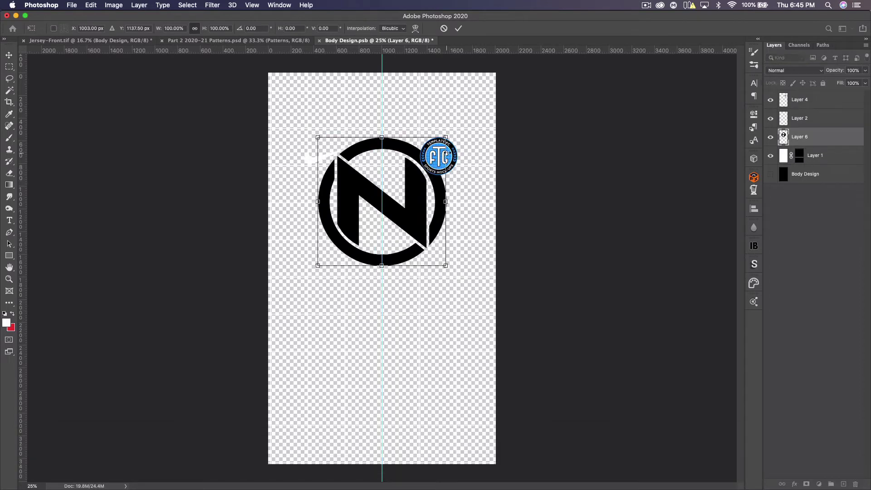
{"action": "left_click_drag", "start_coordinate": [385, 268], "coordinate": [386, 206]}
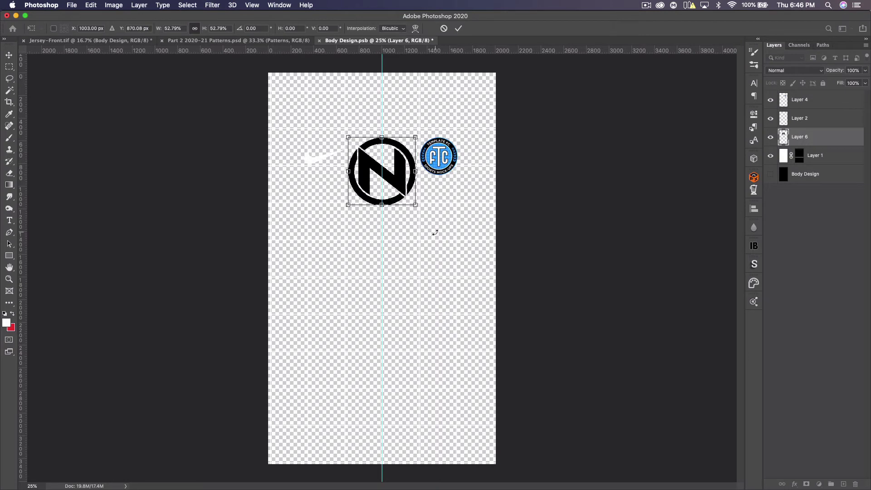
{"action": "key", "text": "Return"}
Move the N logo layer above the other layers, hide those layers, and reset the foreground and background colours to black and white.
{"action": "left_click_drag", "start_coordinate": [800, 136], "coordinate": [770, 155]}
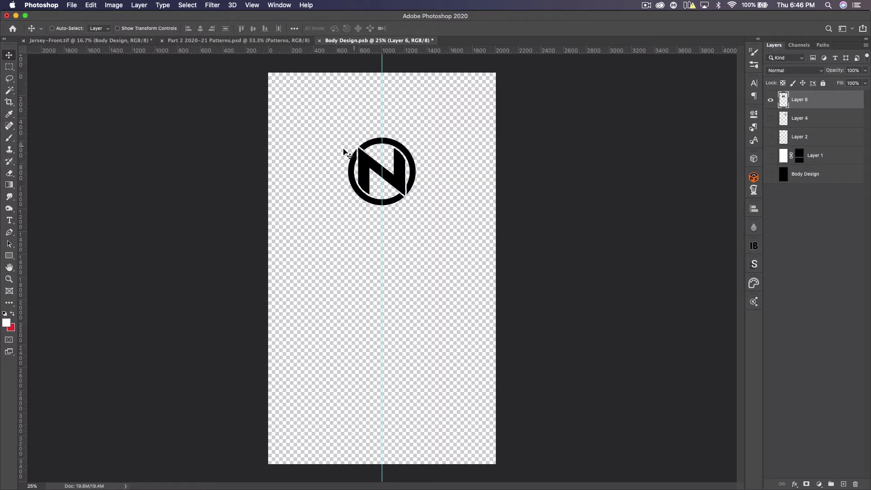
{"action": "left_click", "coordinate": [4, 314]}
{"action": "left_click", "coordinate": [6, 322]}
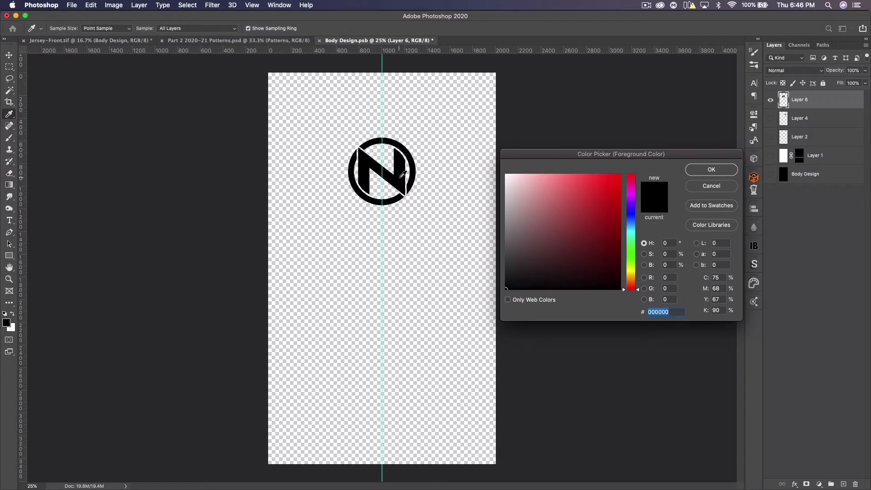
{"action": "left_click", "coordinate": [722, 171]}
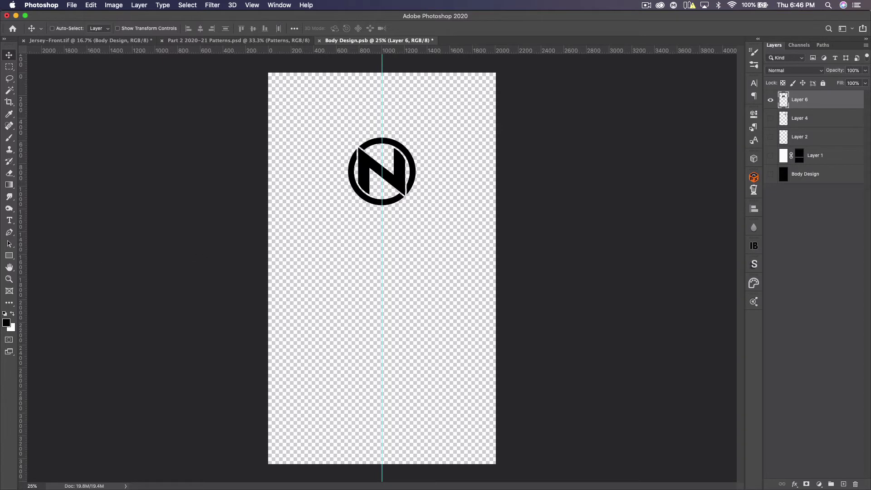
Switch to Chrome, open the Fortnite Esports wiki page for the blue Team NorCal logo and bring that logo into the body design.
{"action": "key", "text": "super+Tab"}
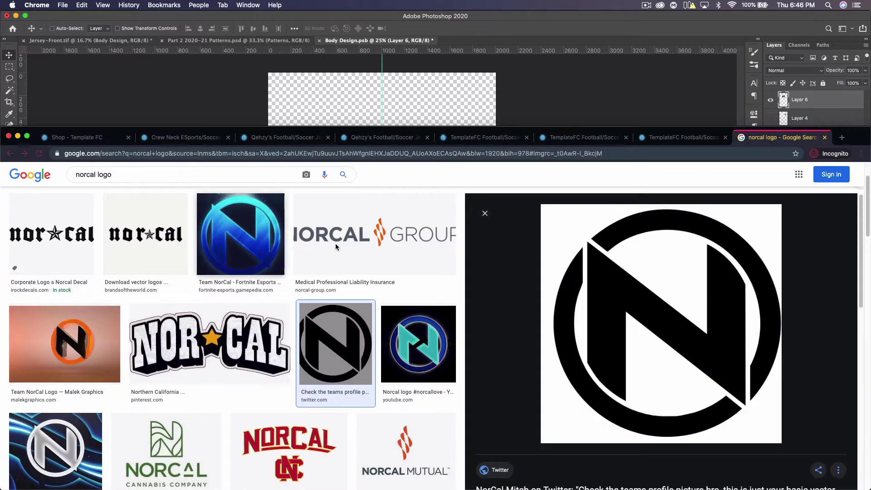
{"action": "scroll", "coordinate": [294, 264], "scroll_direction": "down", "scroll_amount": 5}
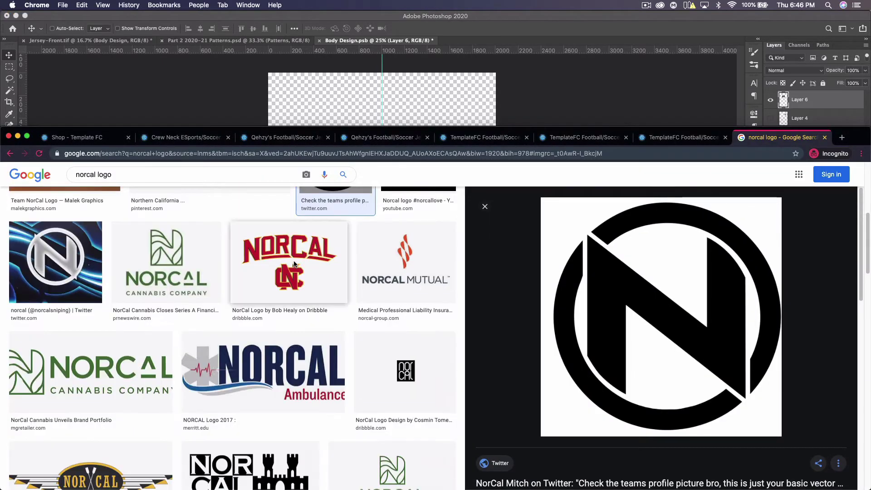
{"action": "scroll", "coordinate": [294, 265], "scroll_direction": "down", "scroll_amount": 5}
{"action": "scroll", "coordinate": [293, 260], "scroll_direction": "up", "scroll_amount": 10}
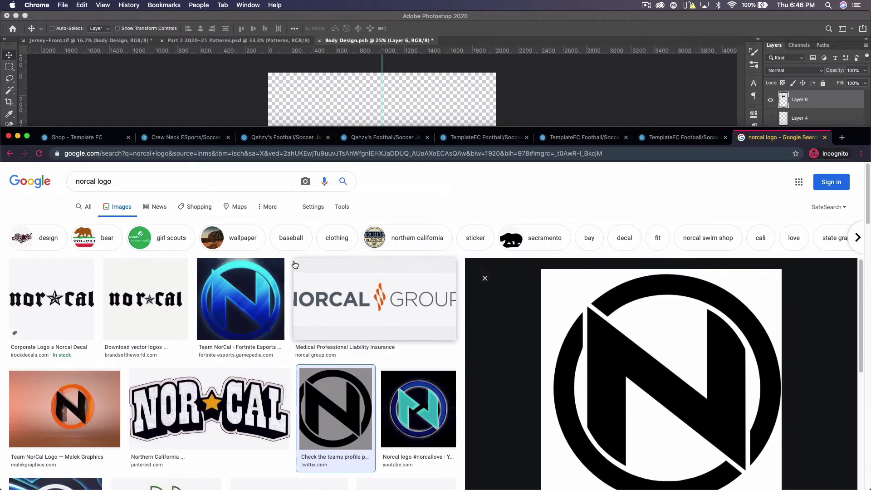
{"action": "scroll", "coordinate": [299, 277], "scroll_direction": "down", "scroll_amount": 1}
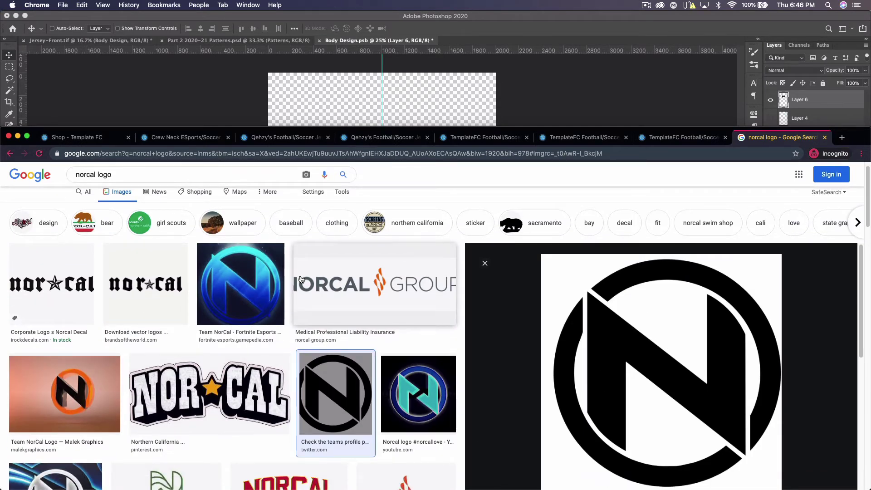
{"action": "left_click", "coordinate": [233, 275]}
{"action": "left_click_drag", "start_coordinate": [577, 221], "coordinate": [624, 258]}
{"action": "left_click", "coordinate": [624, 257]}
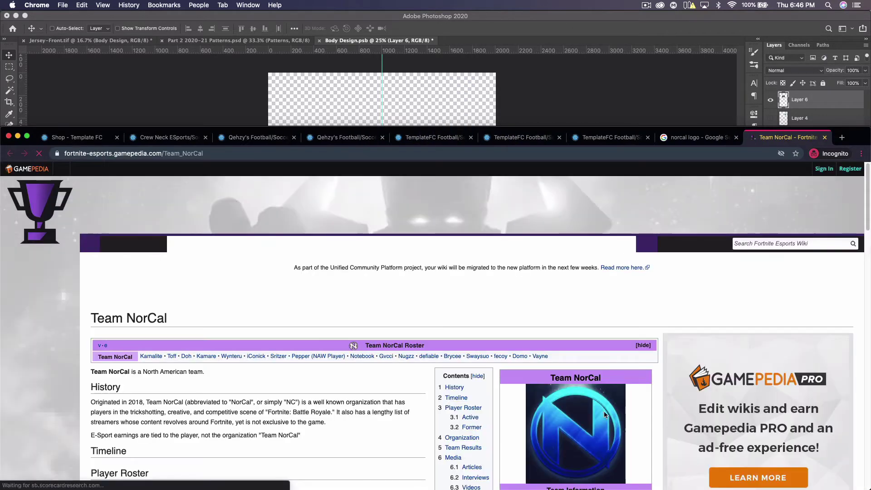
{"action": "left_click_drag", "start_coordinate": [603, 411], "coordinate": [380, 297]}
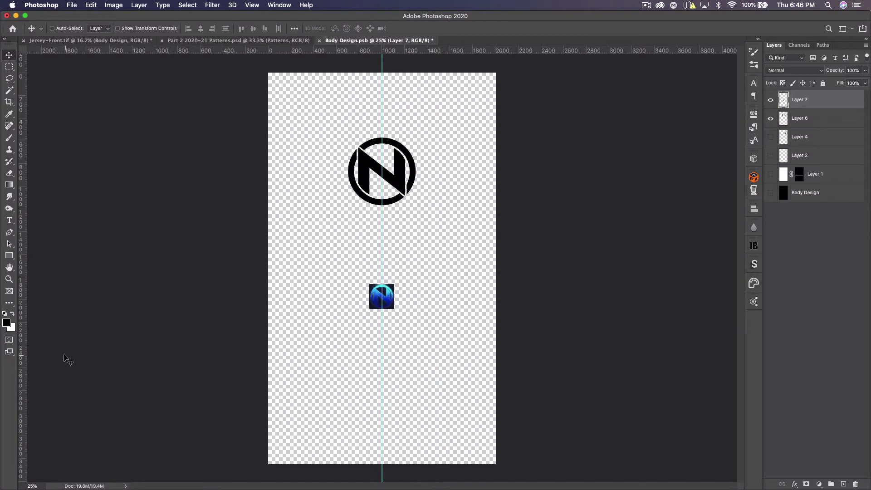
Sample the blue 0045d1 from the imported logo as the foreground colour and delete that logo's layer.
{"action": "left_click", "coordinate": [7, 322]}
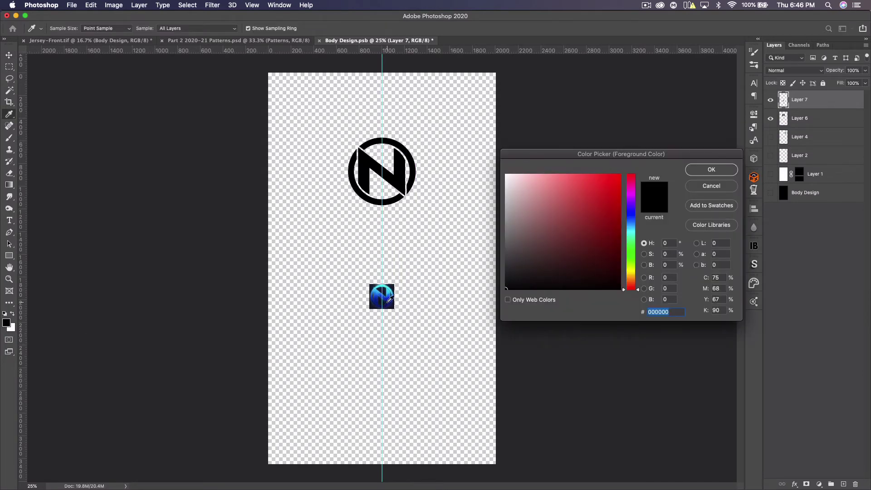
{"action": "left_click", "coordinate": [389, 300]}
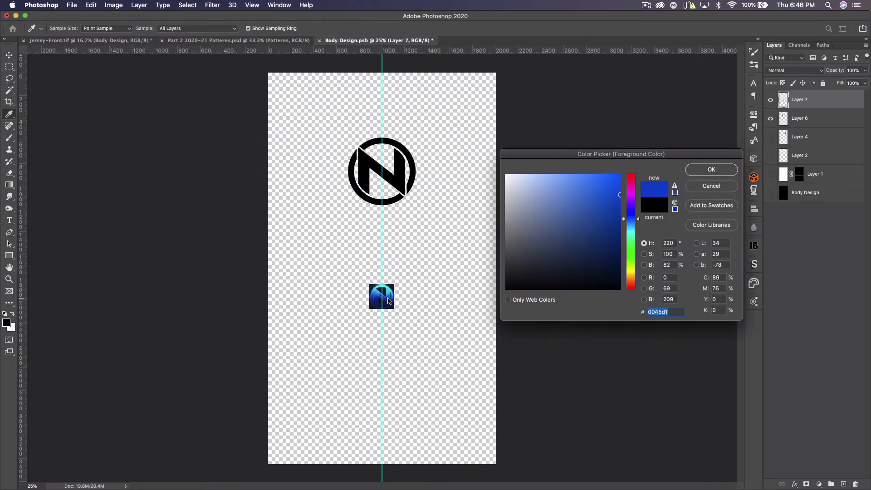
{"action": "left_click", "coordinate": [701, 170]}
{"action": "key", "text": "BackSpace"}
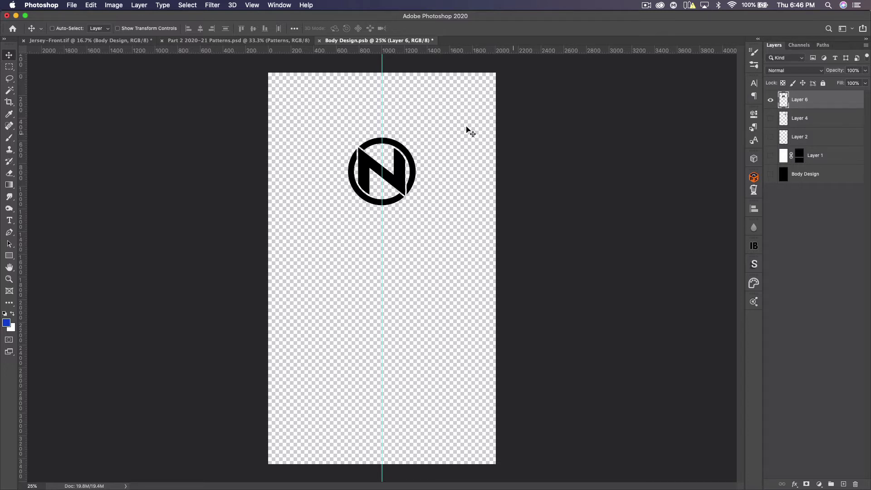
Invert the black N logo and raise its lightness to the maximum to make it pure white.
{"action": "key", "text": "super"}
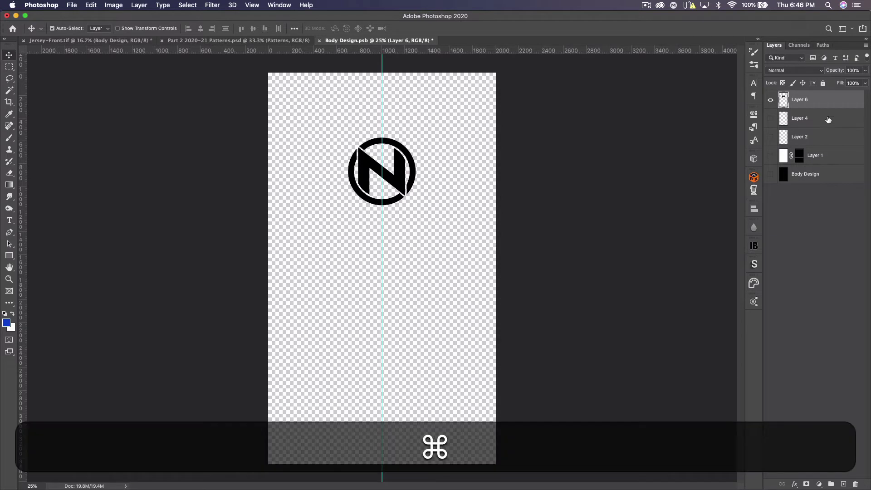
{"action": "key", "text": "super+i"}
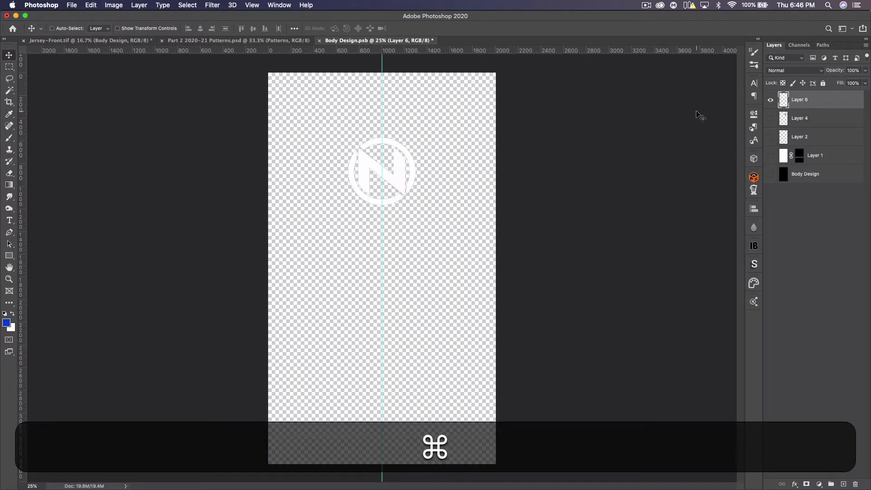
{"action": "key", "text": "super+u"}
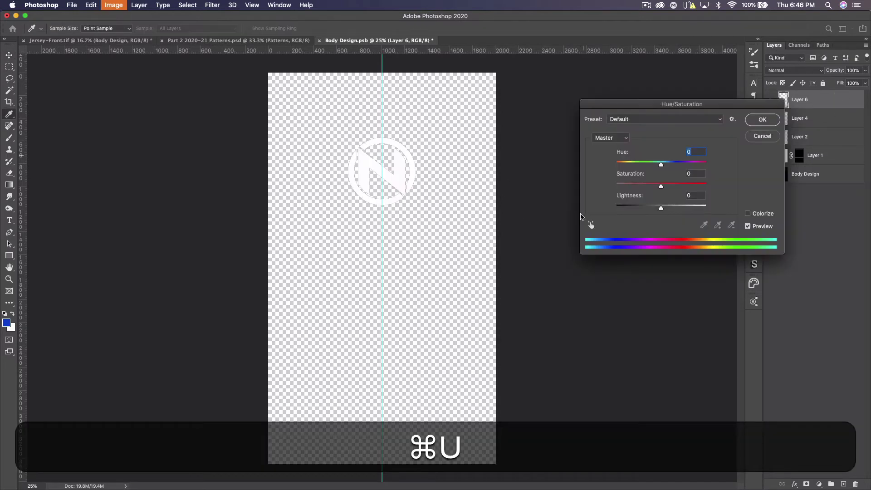
{"action": "left_click_drag", "start_coordinate": [680, 207], "coordinate": [706, 207]}
{"action": "left_click", "coordinate": [762, 120]}
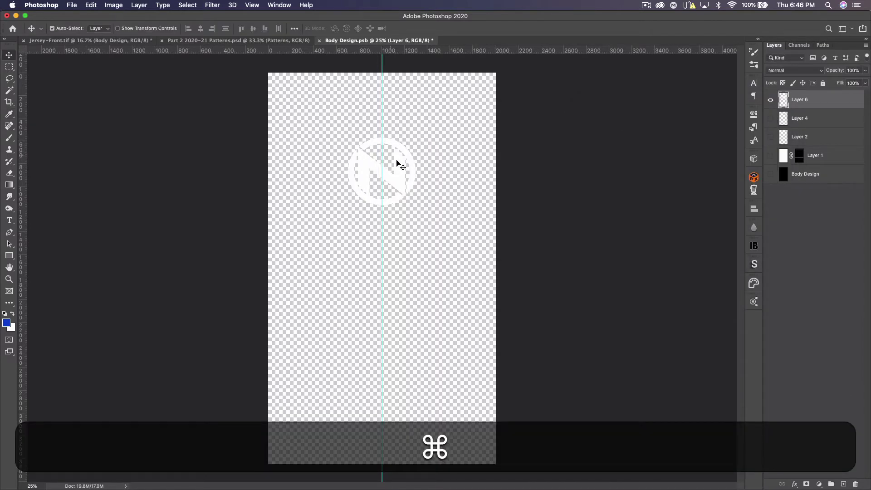
Save the body design and view the white logo on the Jersey-Front mock-up, fitted to the window.
{"action": "key", "text": "super+s"}
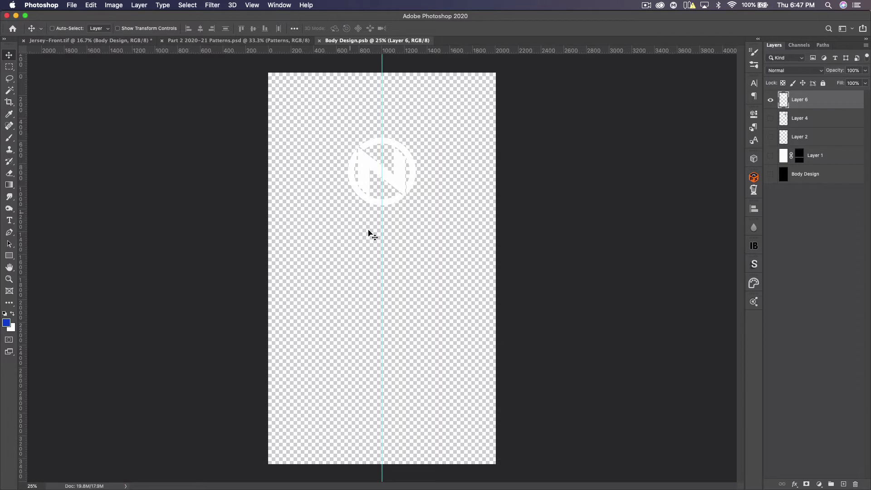
{"action": "left_click", "coordinate": [228, 40]}
{"action": "left_click", "coordinate": [89, 41]}
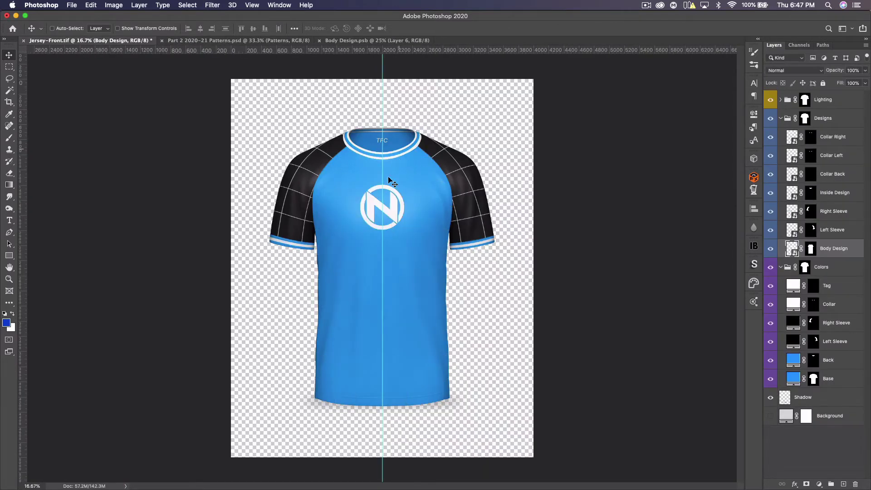
{"action": "key", "text": "super+equal"}
{"action": "key", "text": "super+0"}
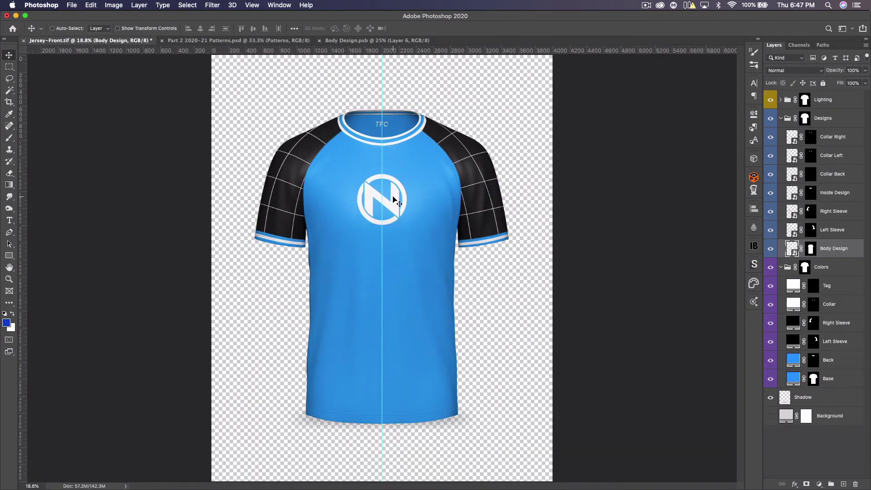
Enlarge the N logo evenly about the centre guide, keeping its upper edge in place, and save the body design to update the jersey.
{"action": "left_click", "coordinate": [357, 41]}
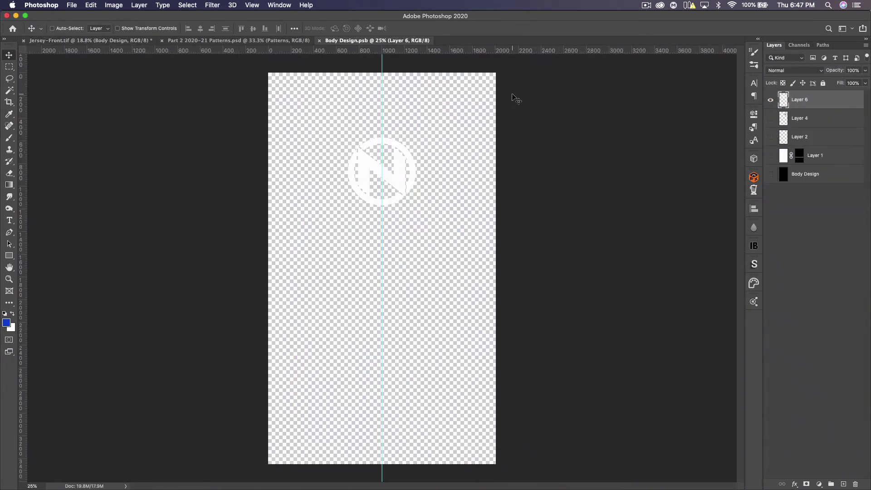
{"action": "key", "text": "super+t"}
{"action": "left_click_drag", "start_coordinate": [382, 205], "coordinate": [382, 223]}
{"action": "key", "text": "Return"}
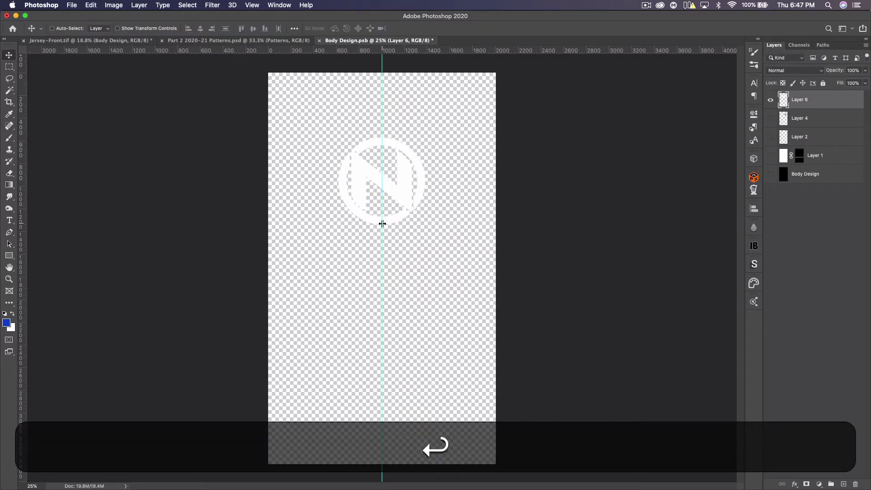
{"action": "key", "text": "super+s"}
{"action": "left_click", "coordinate": [85, 41]}
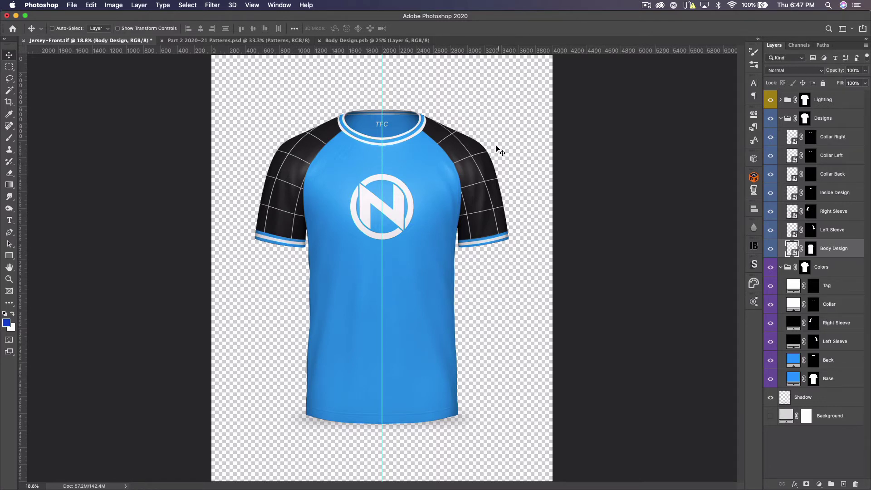
Try the N logo on the right sleeve by copying it into that design, half cut off by the canvas edge, and saving.
{"action": "double_click", "coordinate": [790, 216]}
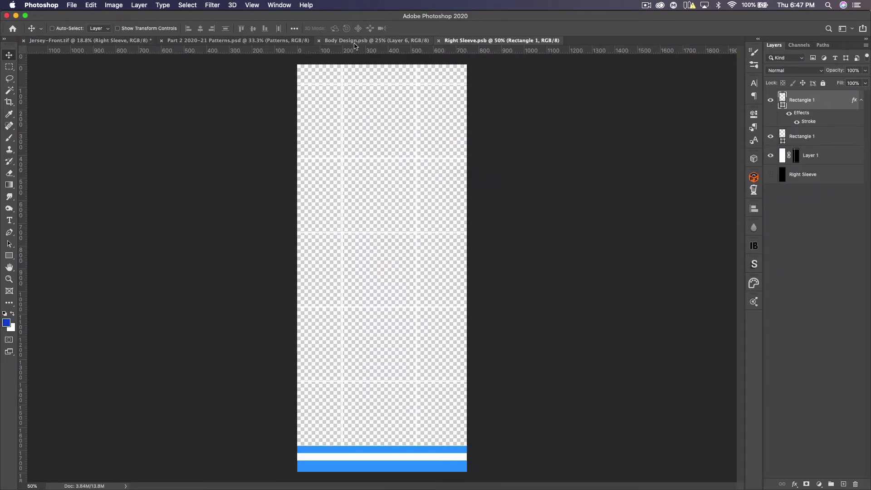
{"action": "left_click", "coordinate": [358, 42]}
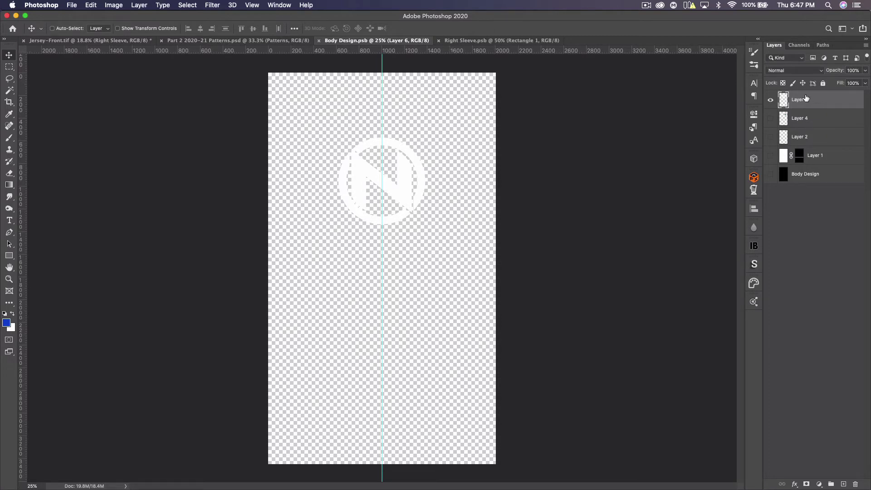
{"action": "left_click_drag", "start_coordinate": [413, 173], "coordinate": [486, 41]}
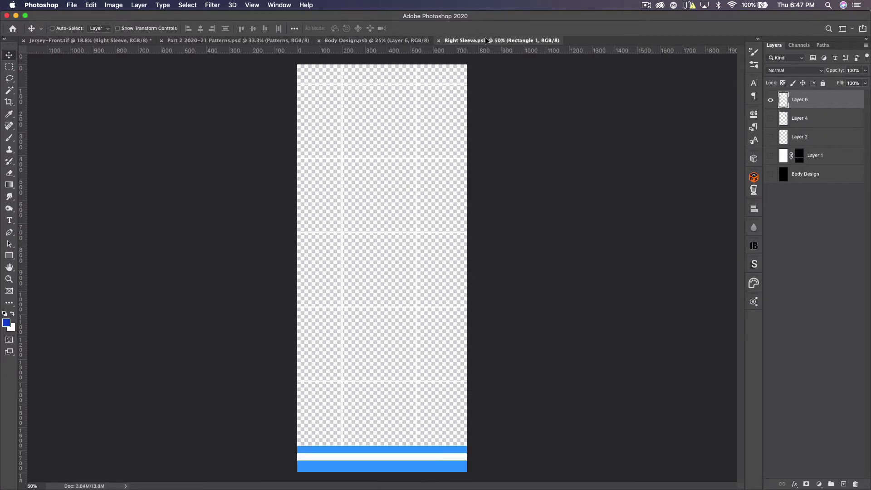
{"action": "left_click_drag", "start_coordinate": [330, 252], "coordinate": [342, 275]}
{"action": "key", "text": "super+t"}
{"action": "key", "text": "Return"}
{"action": "key", "text": "super+s"}
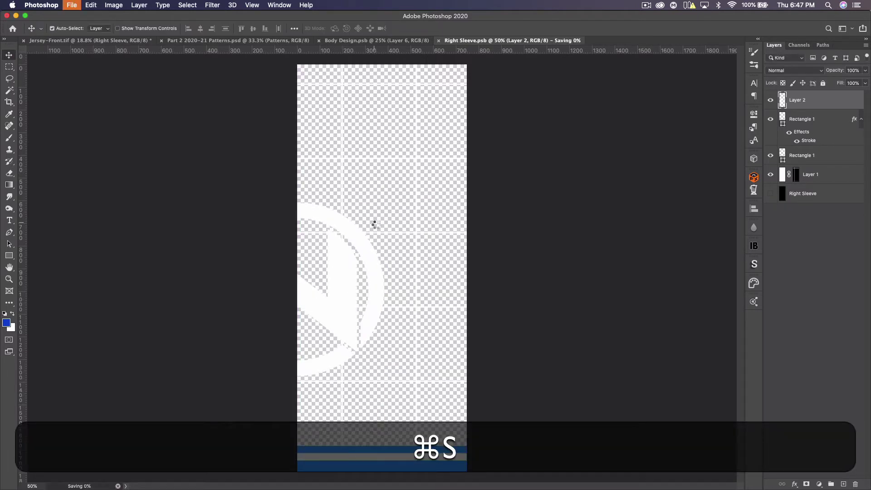
{"action": "left_click", "coordinate": [88, 40]}
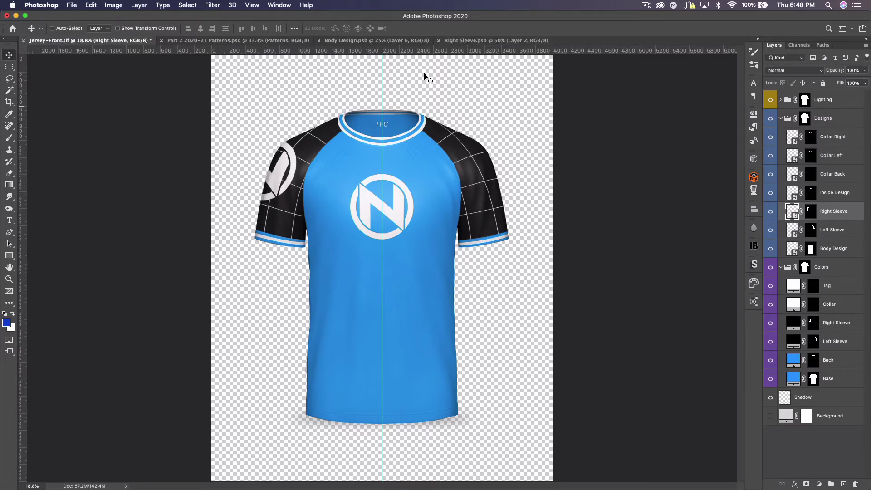
Shrink the sleeve's N logo against the canvas edge, save the right sleeve design and check it on the jersey.
{"action": "left_click", "coordinate": [466, 41]}
{"action": "key", "text": "super+t"}
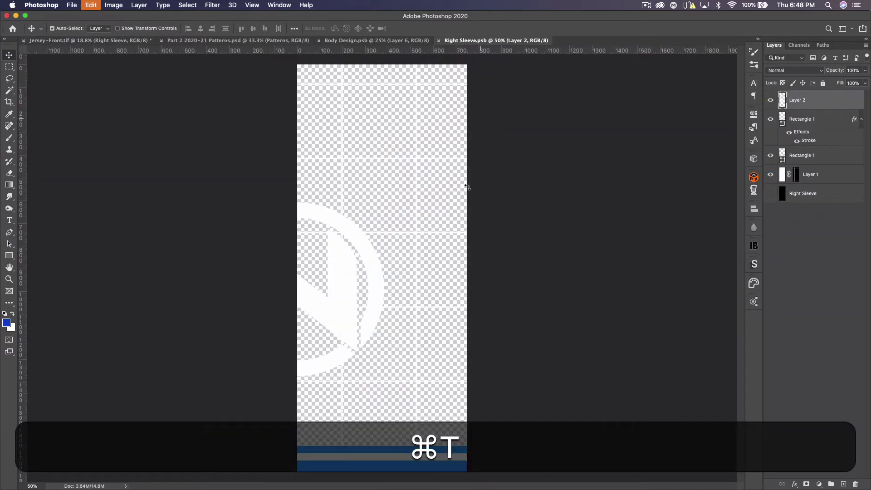
{"action": "left_click_drag", "start_coordinate": [297, 199], "coordinate": [297, 273]}
{"action": "key", "text": "Return"}
{"action": "key", "text": "super+s"}
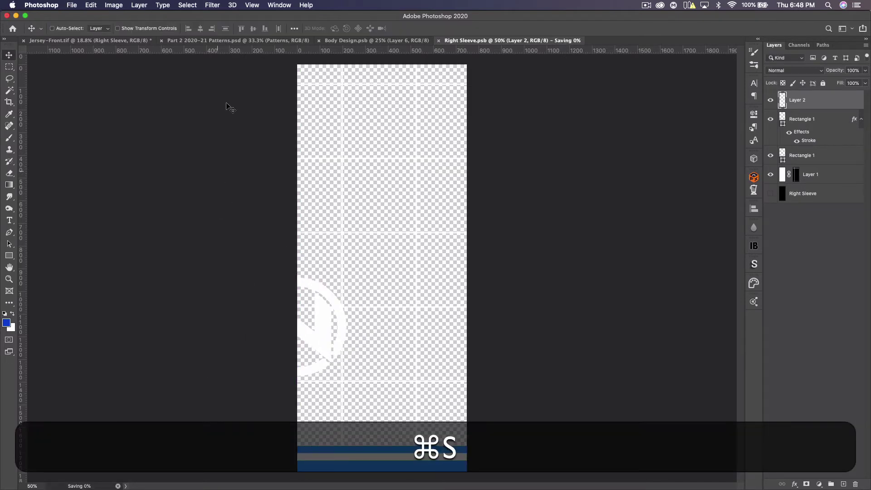
{"action": "left_click", "coordinate": [49, 40]}
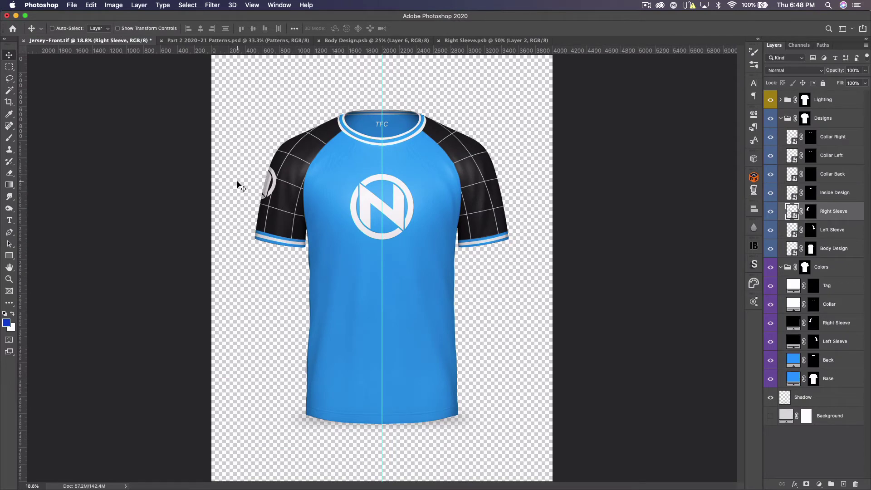
Delete the N logo layer from the right sleeve design, save it and return to the jersey mock-up.
{"action": "left_click", "coordinate": [478, 42]}
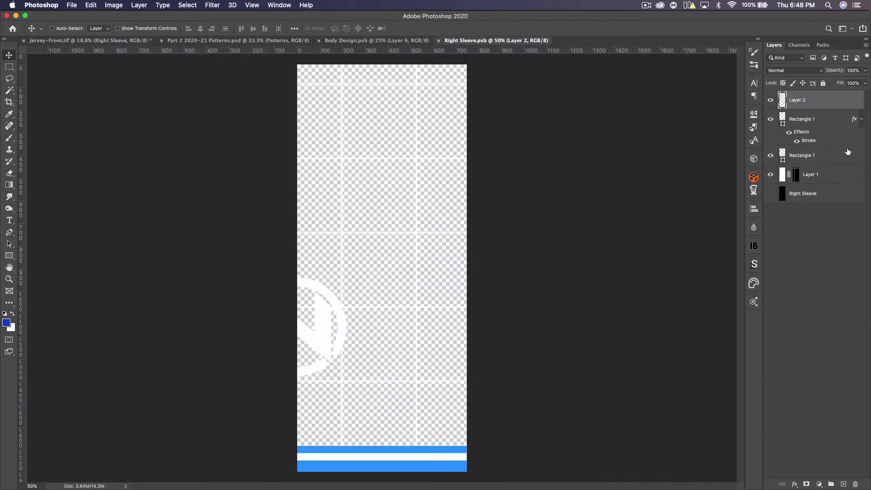
{"action": "key", "text": "BackSpace"}
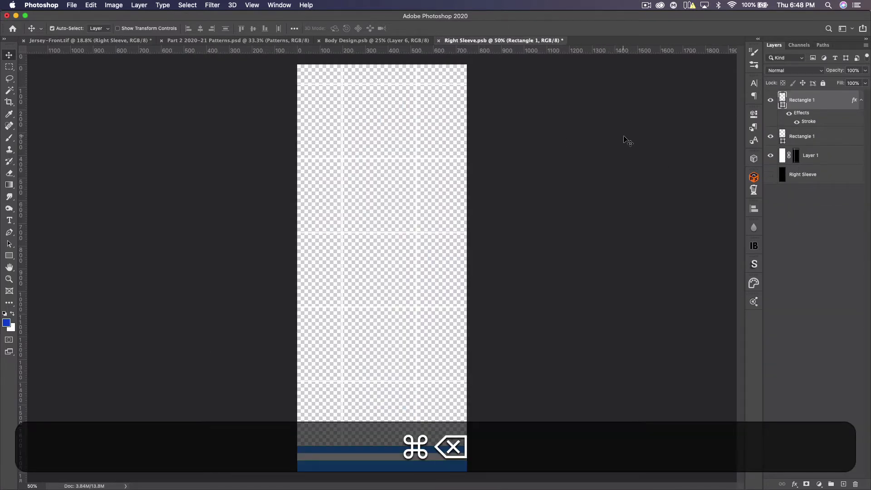
{"action": "key", "text": "super+s"}
{"action": "left_click", "coordinate": [122, 40]}
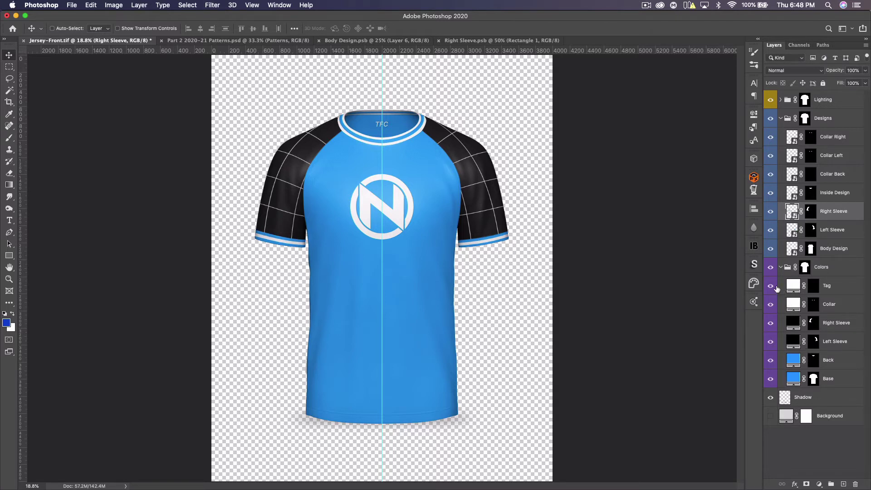
Hide the Tag, Collar, Right Sleeve, Left Sleeve and Back colour layers and set the Base colour to 0045d1.
{"action": "left_click_drag", "start_coordinate": [772, 284], "coordinate": [773, 367]}
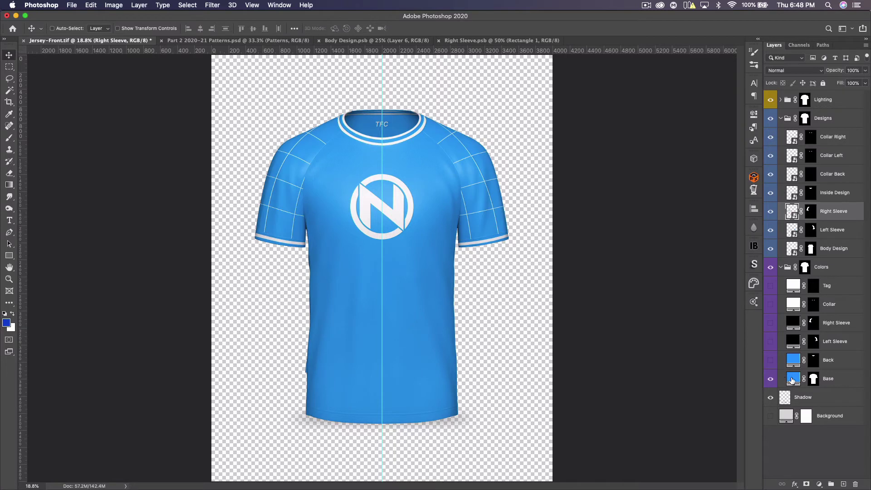
{"action": "double_click", "coordinate": [792, 380]}
{"action": "left_click", "coordinate": [6, 324]}
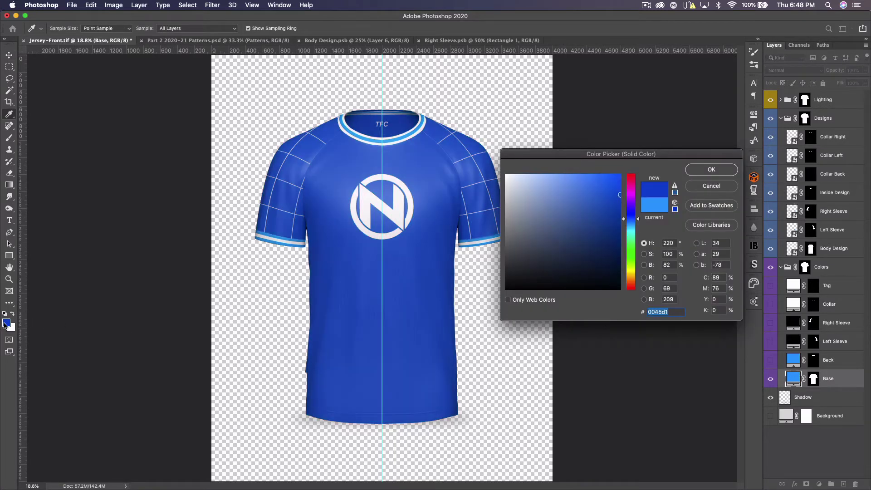
{"action": "left_click", "coordinate": [711, 169]}
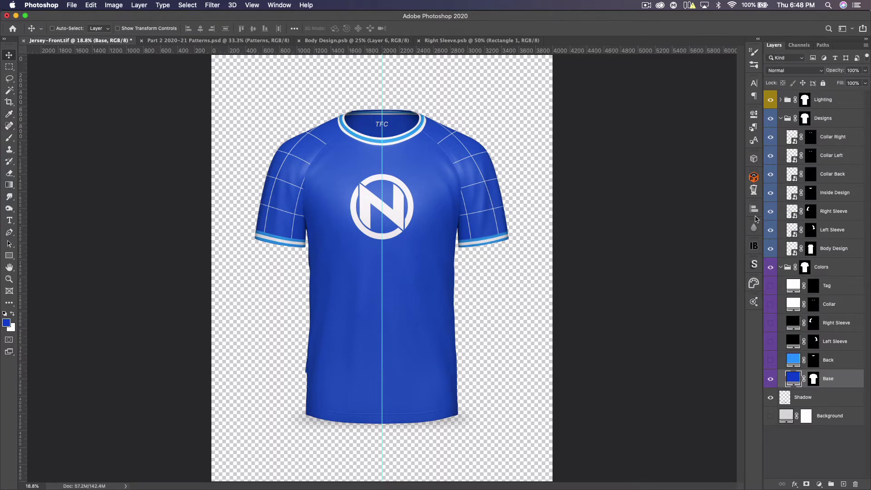
Show the white Collar colour layer and hide the whole Designs group.
{"action": "left_click", "coordinate": [770, 304]}
{"action": "left_click", "coordinate": [791, 305]}
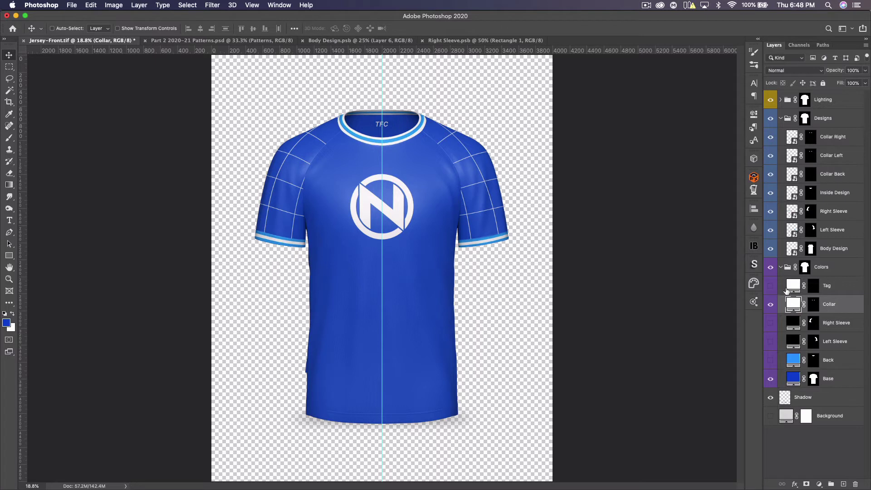
{"action": "left_click_drag", "start_coordinate": [772, 326], "coordinate": [771, 341]}
{"action": "left_click", "coordinate": [771, 119]}
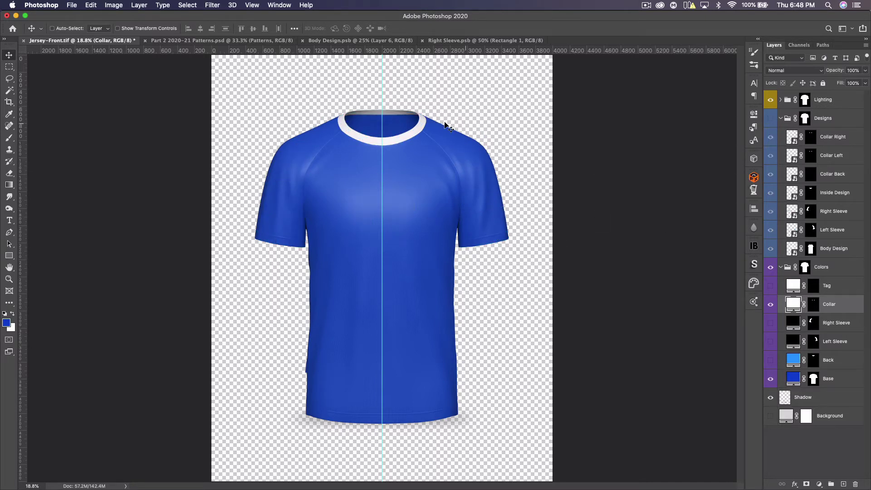
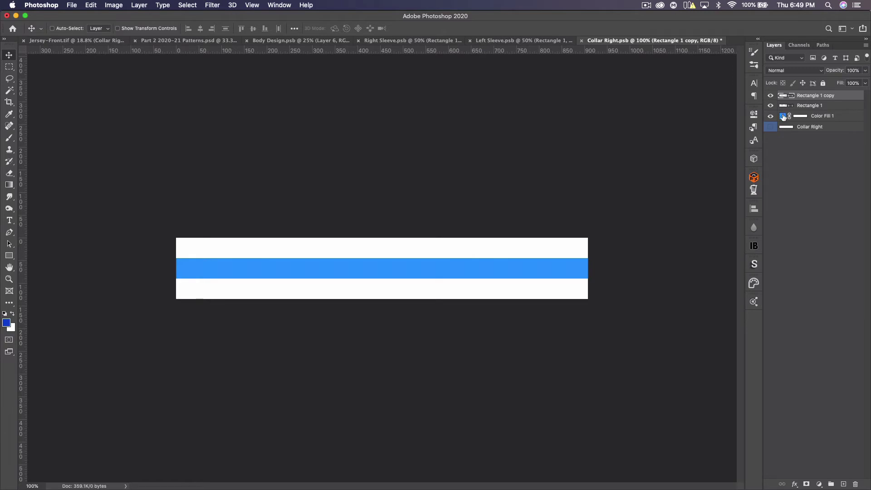
Recolour the Collar Right design's Color Fill 1 to black, save and close it, and hide the Collar Right design on the jersey.
{"action": "left_click_drag", "start_coordinate": [526, 272], "coordinate": [503, 292]}
{"action": "left_click", "coordinate": [711, 169]}
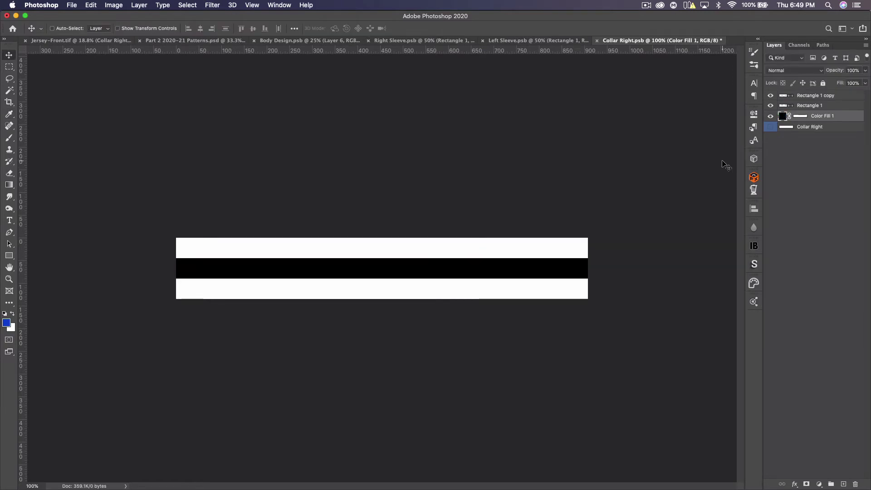
{"action": "key", "text": "super+s"}
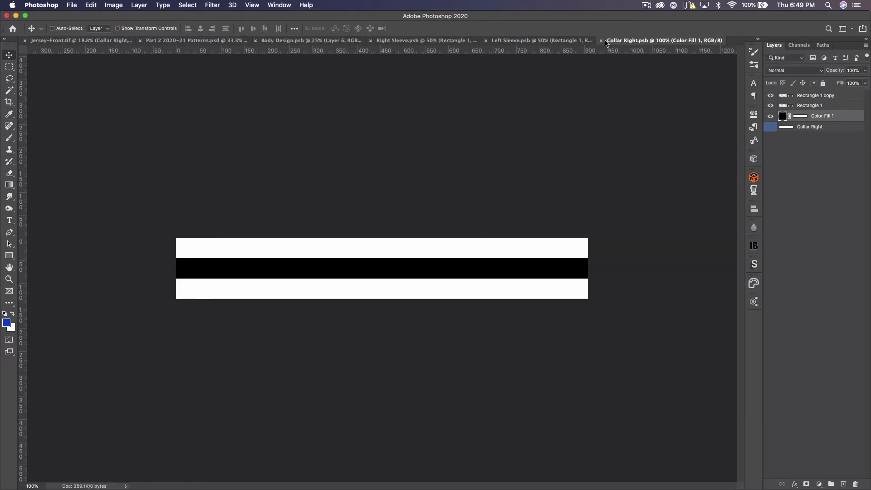
{"action": "left_click", "coordinate": [601, 40]}
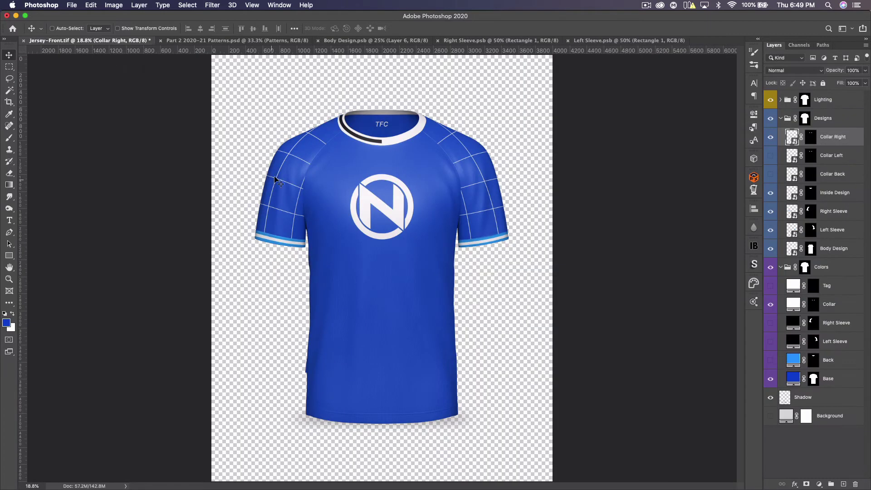
{"action": "left_click", "coordinate": [770, 137]}
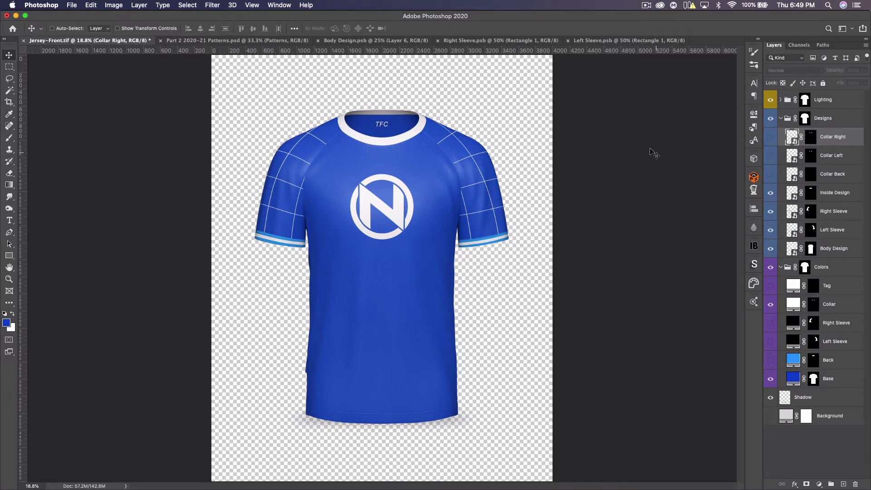
In Right Sleeve.psb, hide Layer 1 and the lower Rectangle 1 layer, and clear the upper rectangle's layer style.
{"action": "left_click", "coordinate": [467, 40]}
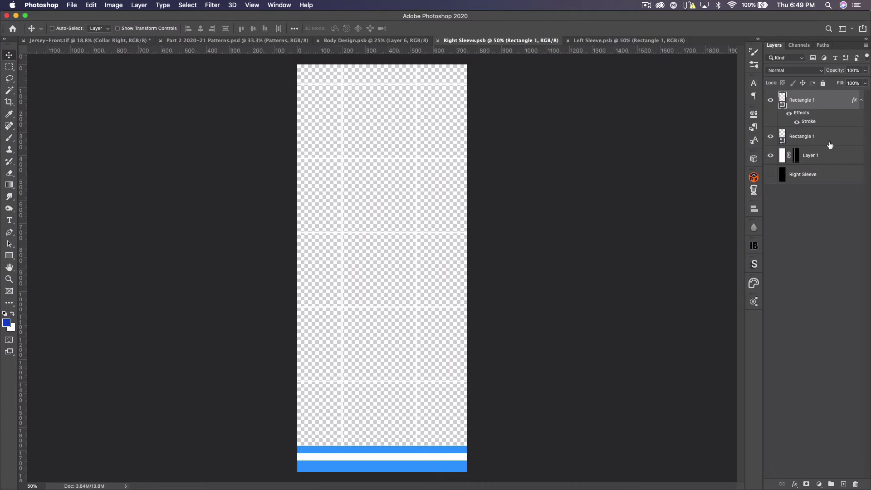
{"action": "left_click", "coordinate": [770, 155]}
{"action": "right_click", "coordinate": [806, 107]}
{"action": "left_click", "coordinate": [749, 314]}
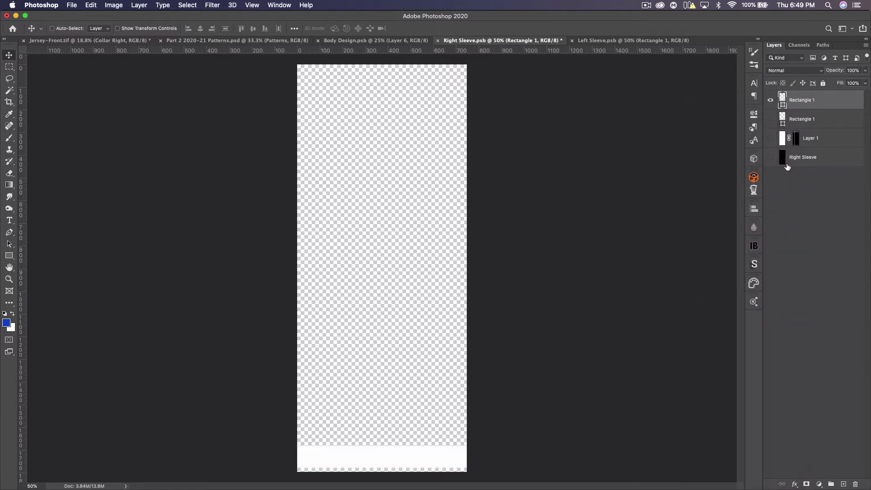
Stretch the right sleeve's white cuff rectangle to about 120% height, down to the canvas edge, and save the design.
{"action": "key", "text": "super"}
{"action": "key", "text": "super+t"}
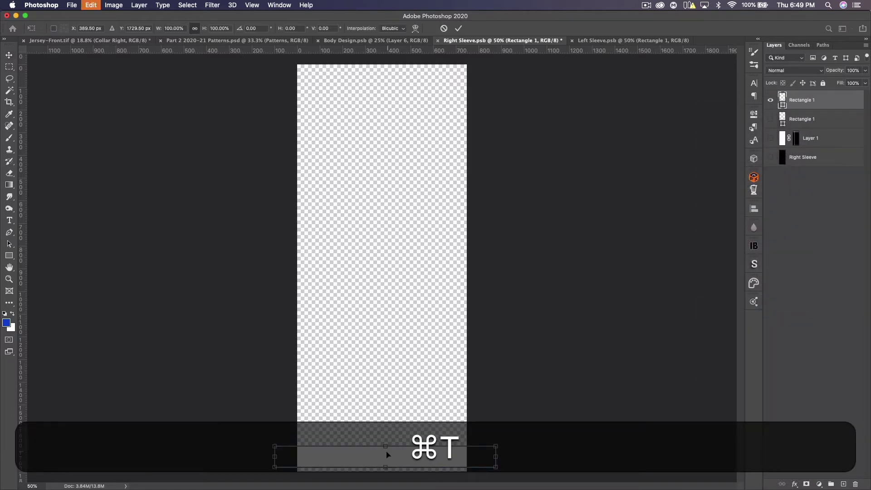
{"action": "left_click_drag", "start_coordinate": [386, 462], "coordinate": [386, 469]}
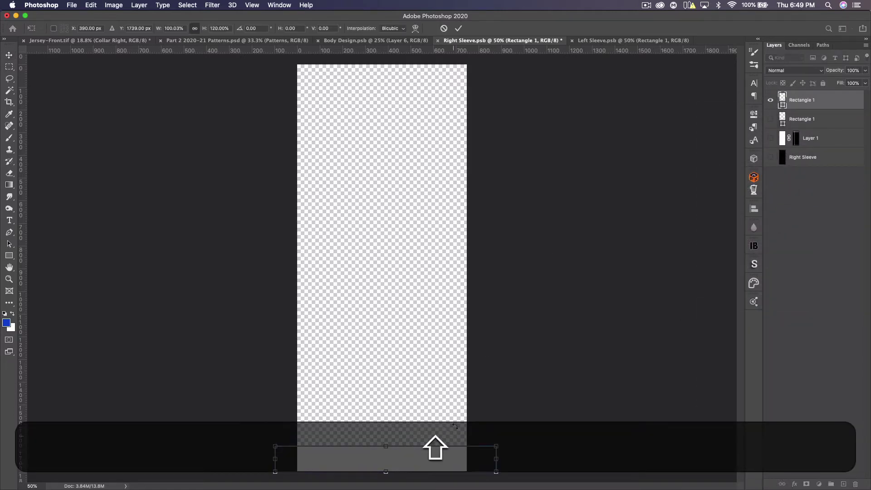
{"action": "key", "text": "Return"}
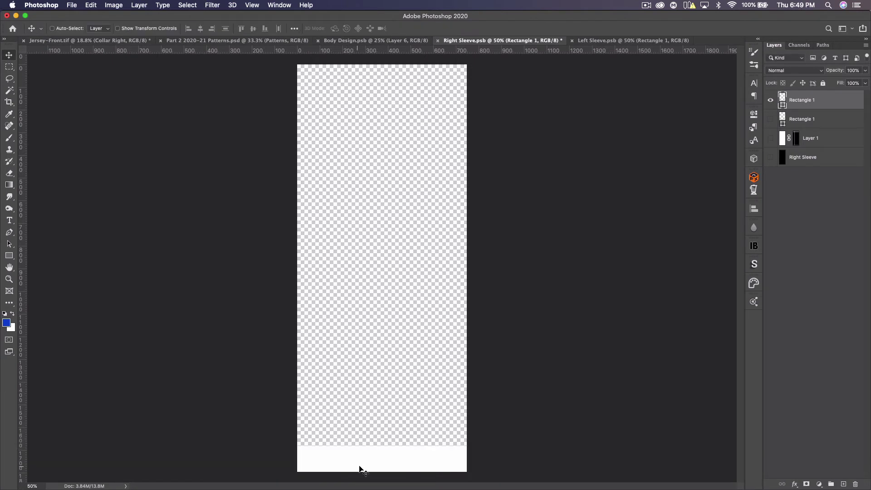
{"action": "key", "text": "super"}
{"action": "key", "text": "super+s"}
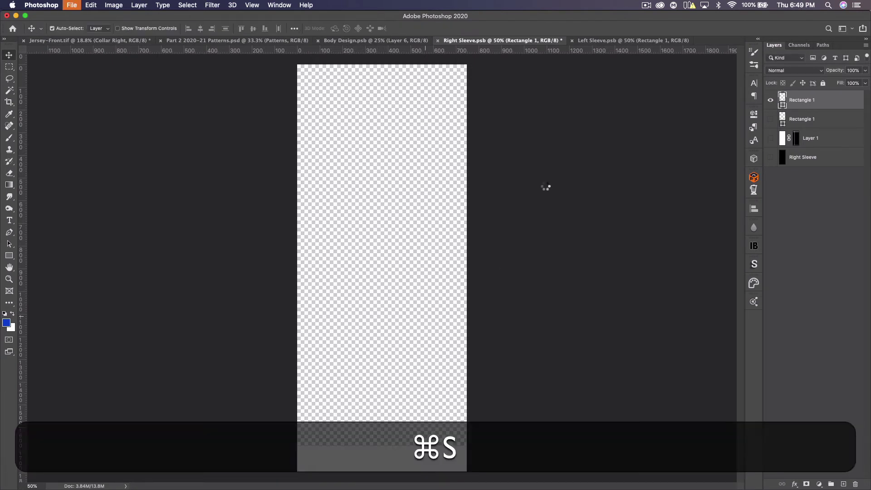
In Left Sleeve.psb, hide Layer 1 and the lower Rectangle 1 layer, and clear the upper rectangle's layer style.
{"action": "left_click", "coordinate": [608, 40]}
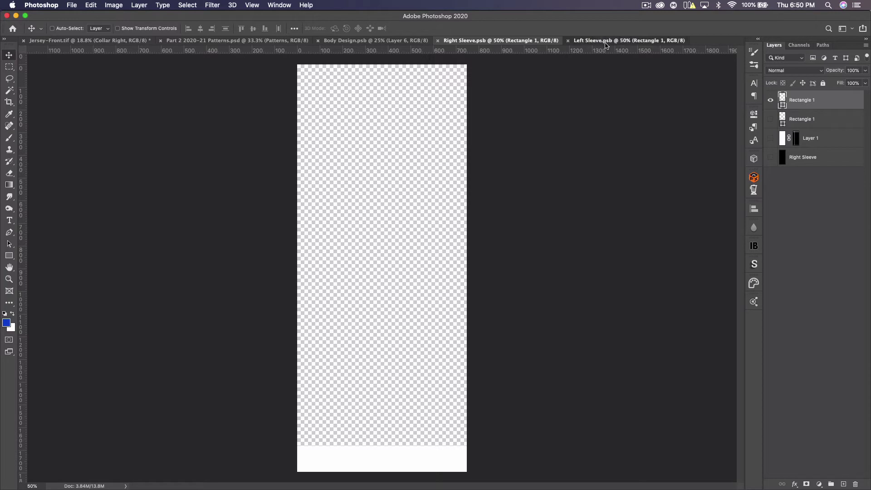
{"action": "left_click", "coordinate": [769, 155]}
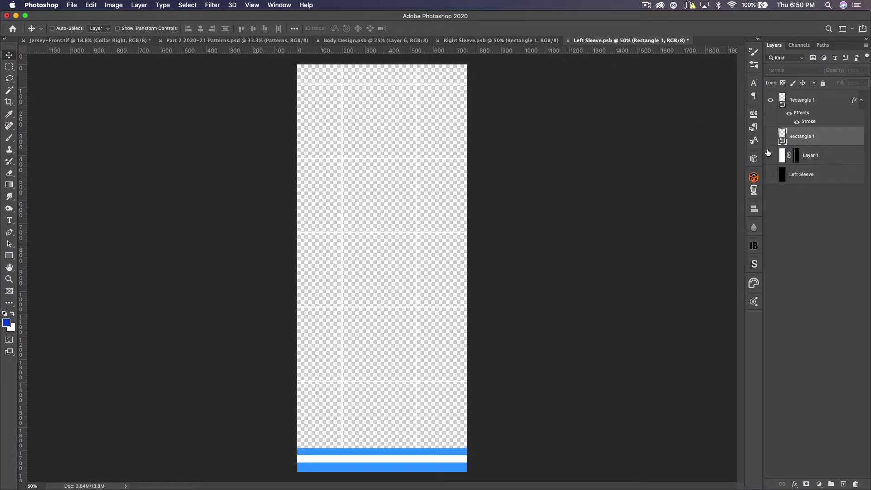
{"action": "right_click", "coordinate": [806, 100]}
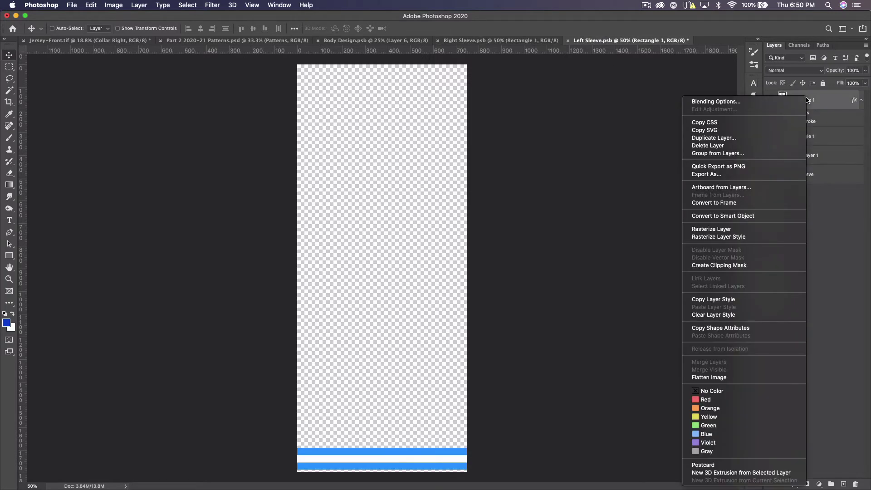
{"action": "left_click", "coordinate": [710, 314]}
Stretch the left sleeve's white cuff rectangle to about 110.5% height, save the design and return to the jersey mock-up.
{"action": "key", "text": "super+t"}
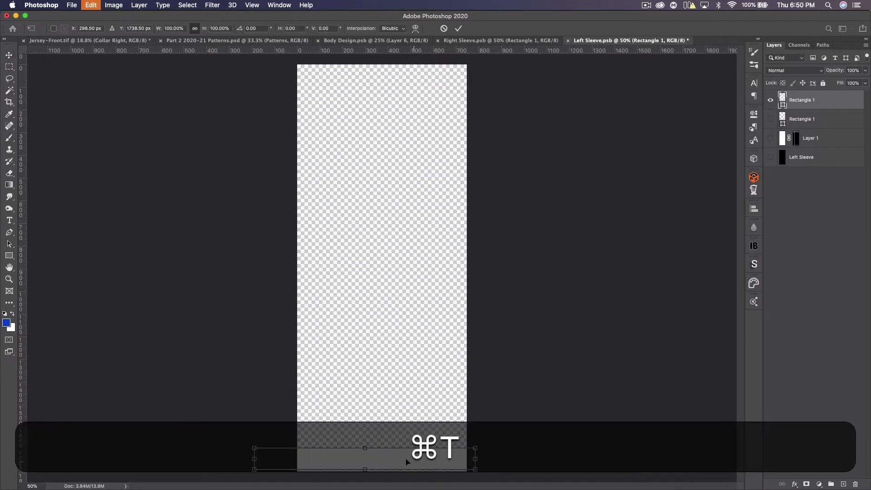
{"action": "left_click_drag", "start_coordinate": [365, 469], "coordinate": [364, 472]}
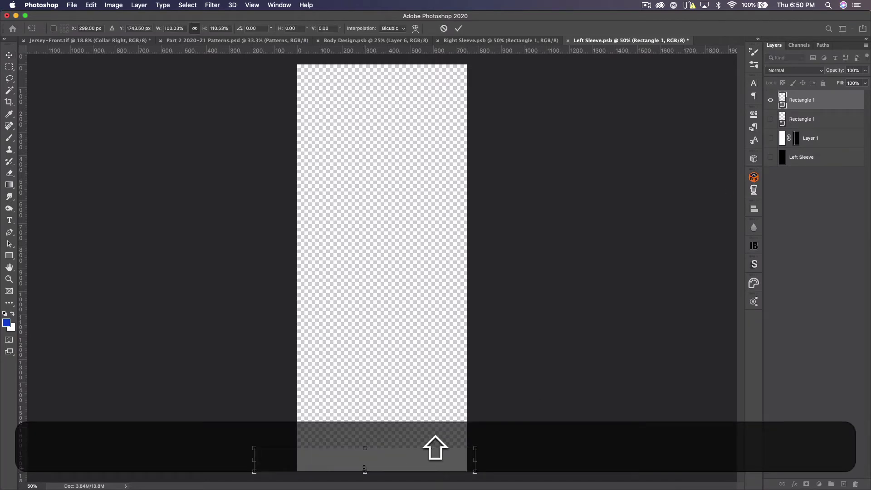
{"action": "key", "text": "Return"}
{"action": "key", "text": "super+s"}
{"action": "left_click", "coordinate": [59, 41]}
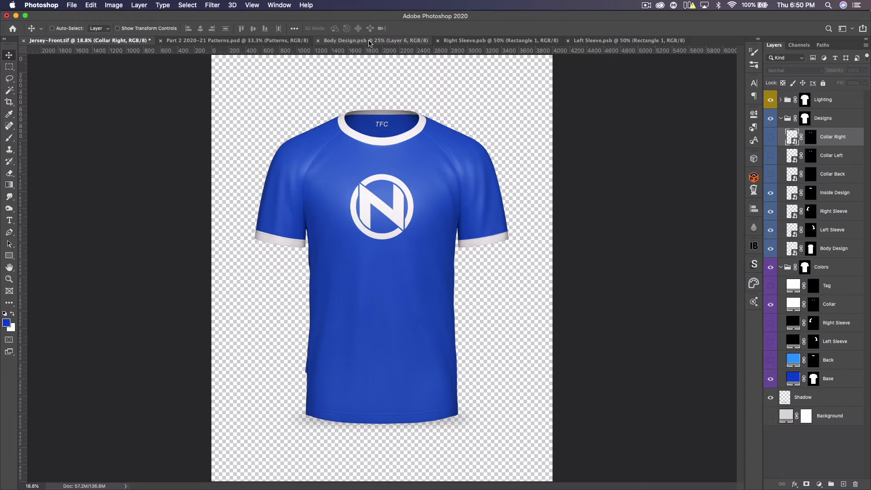
In Part 2 2020-21 Patterns.psd, show the Patterns group with Cerezo Osaka hidden and Everton Warm Up visible.
{"action": "left_click", "coordinate": [254, 41]}
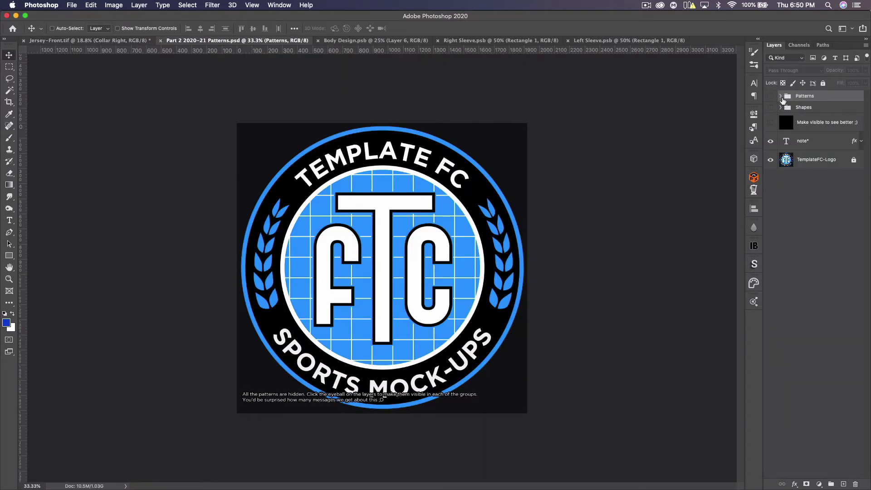
{"action": "left_click", "coordinate": [780, 96]}
{"action": "left_click", "coordinate": [770, 96]}
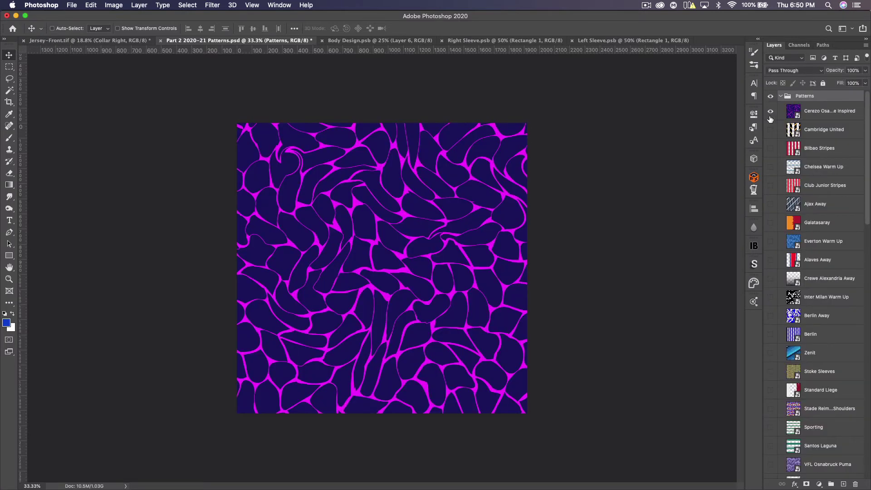
{"action": "left_click", "coordinate": [769, 112]}
{"action": "scroll", "coordinate": [794, 207], "scroll_direction": "down", "scroll_amount": 2}
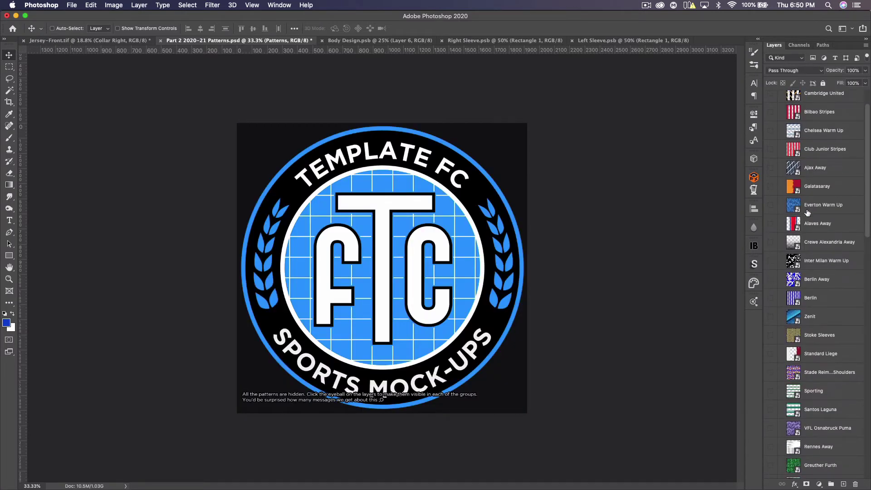
{"action": "scroll", "coordinate": [807, 212], "scroll_direction": "down", "scroll_amount": 3}
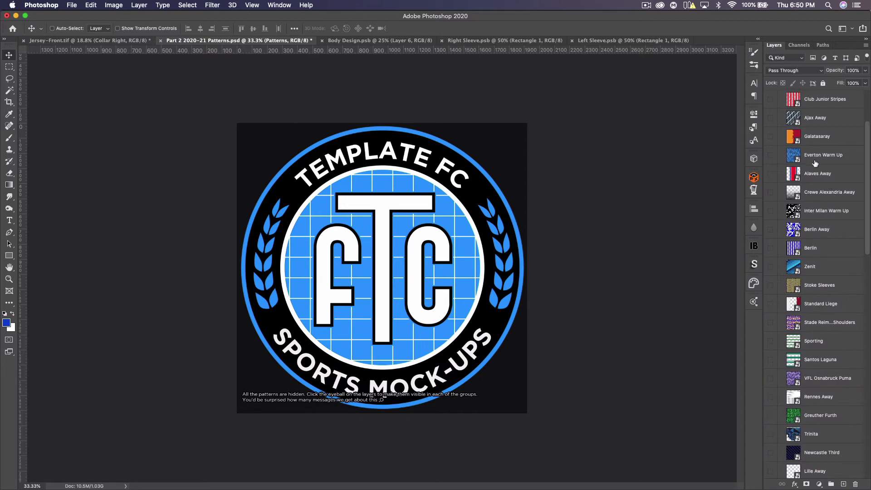
{"action": "left_click", "coordinate": [769, 155]}
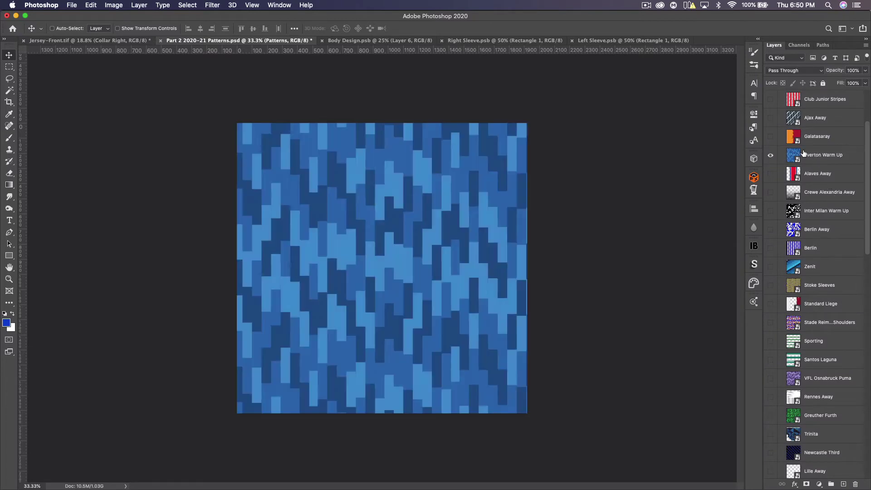
Copy the Everton Warm Up pattern into Body Design.psb and place it directly above the Body Design layer.
{"action": "left_click", "coordinate": [789, 156]}
{"action": "left_click_drag", "start_coordinate": [311, 233], "coordinate": [390, 172]}
{"action": "left_click_drag", "start_coordinate": [816, 104], "coordinate": [808, 194]}
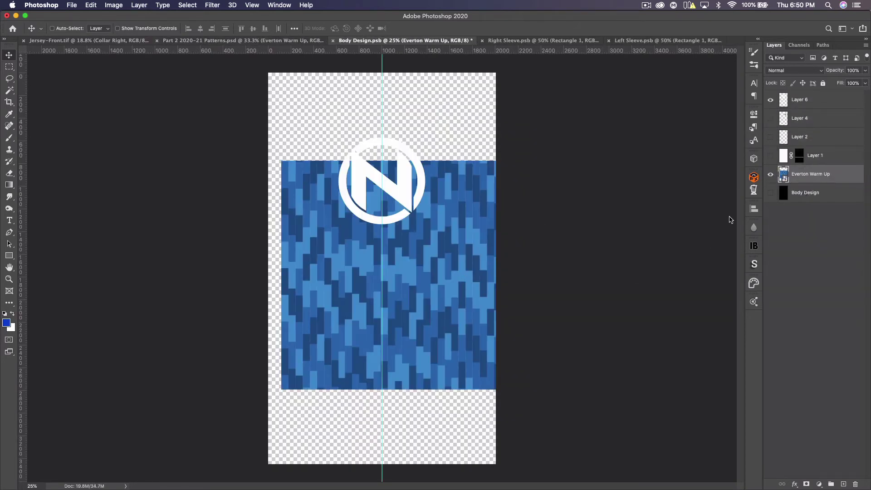
Add a Solid Color fill layer in 0045d1 between the Everton Warm Up pattern and the Body Design layer.
{"action": "left_click", "coordinate": [838, 195]}
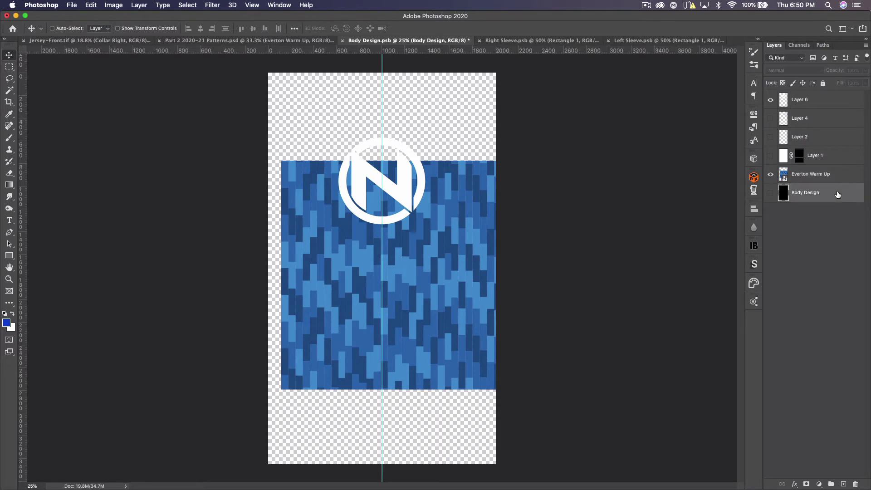
{"action": "left_click", "coordinate": [819, 485]}
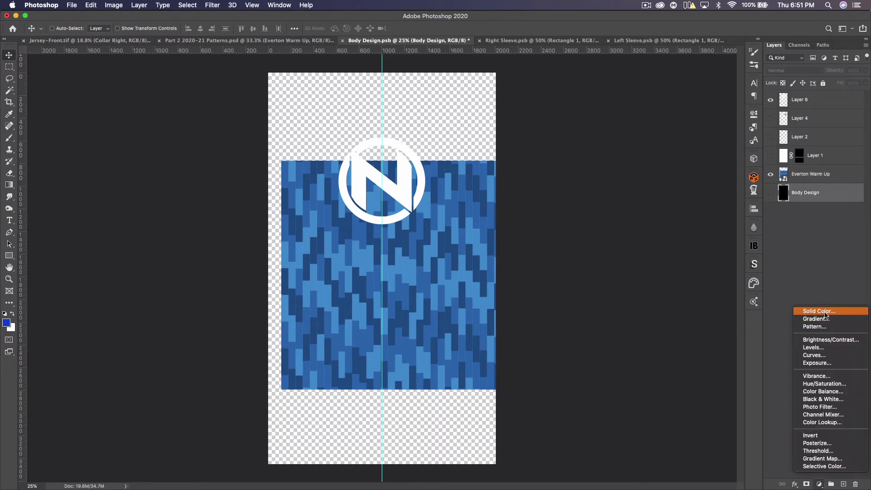
{"action": "left_click", "coordinate": [816, 310]}
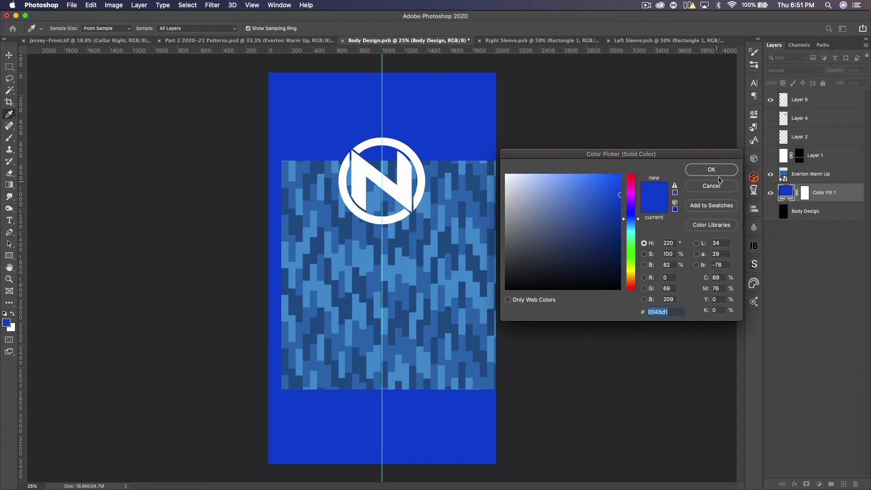
{"action": "left_click", "coordinate": [712, 170]}
Centre the Everton Warm Up pattern, scale it to about 168% to cover the canvas, and rasterize the layer.
{"action": "left_click", "coordinate": [813, 176]}
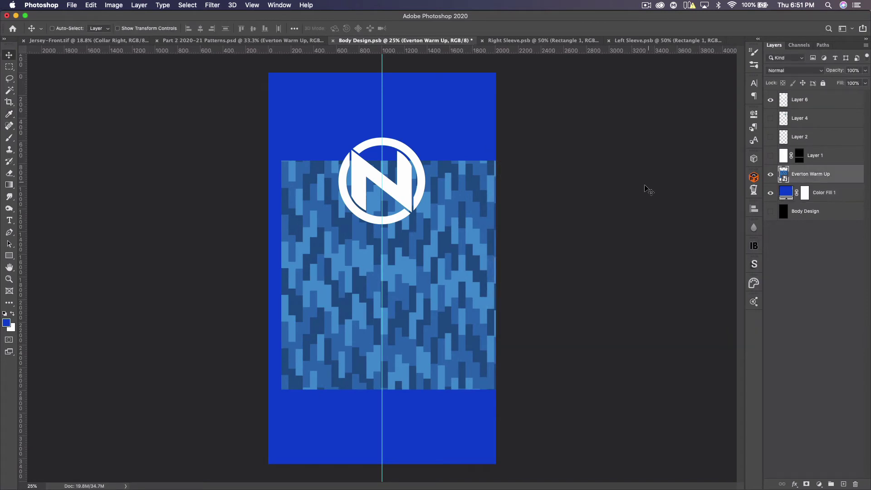
{"action": "key", "text": "cmd+t"}
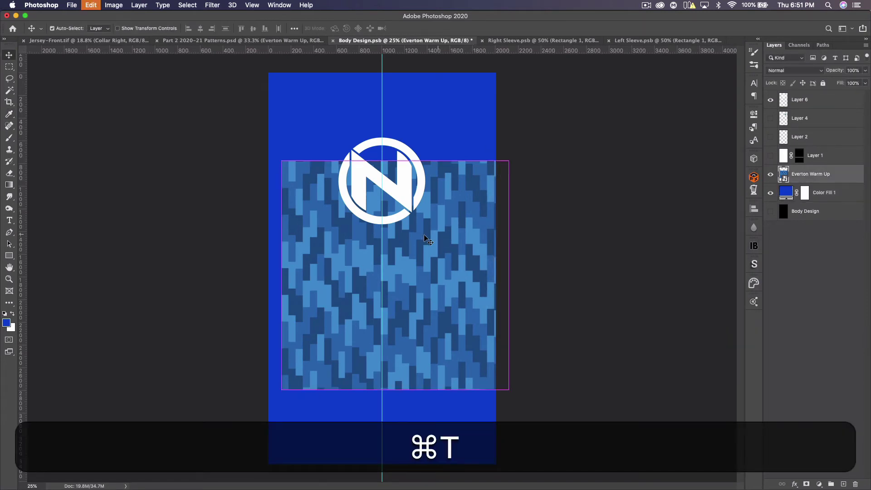
{"action": "left_click_drag", "start_coordinate": [426, 247], "coordinate": [414, 252]}
{"action": "left_click_drag", "start_coordinate": [493, 271], "coordinate": [618, 257]}
{"action": "key", "text": "Return"}
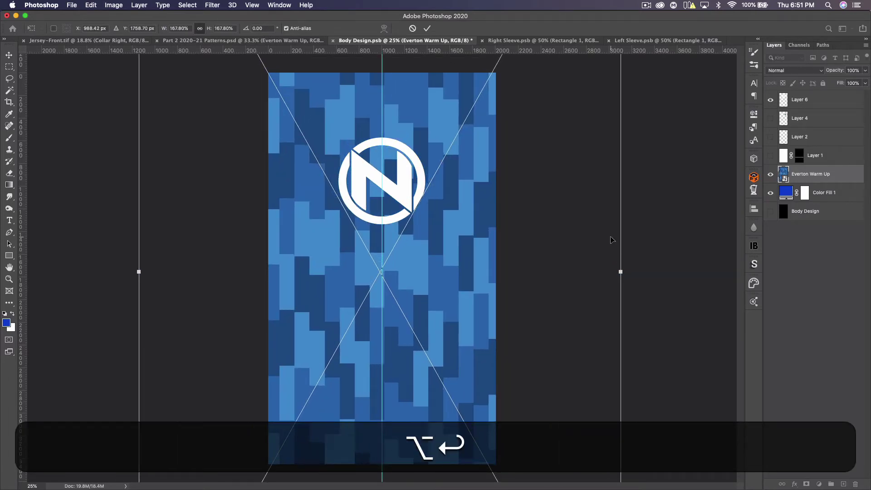
{"action": "right_click", "coordinate": [810, 176]}
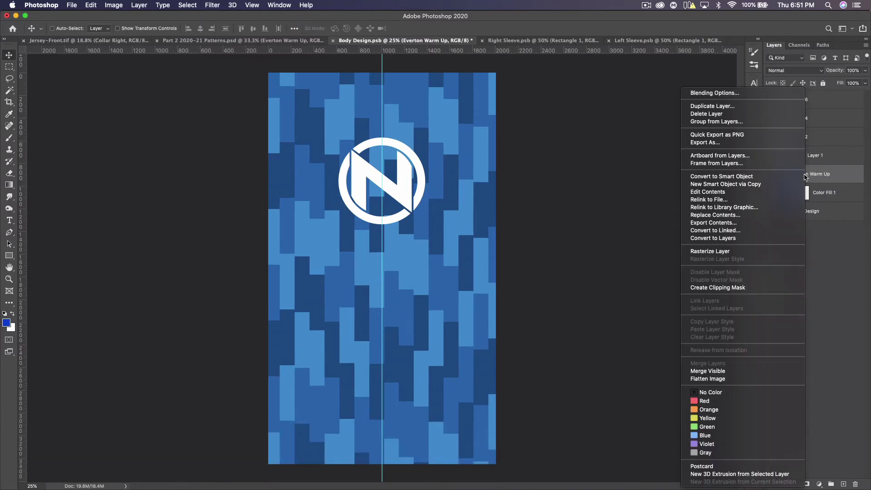
{"action": "left_click", "coordinate": [753, 250]}
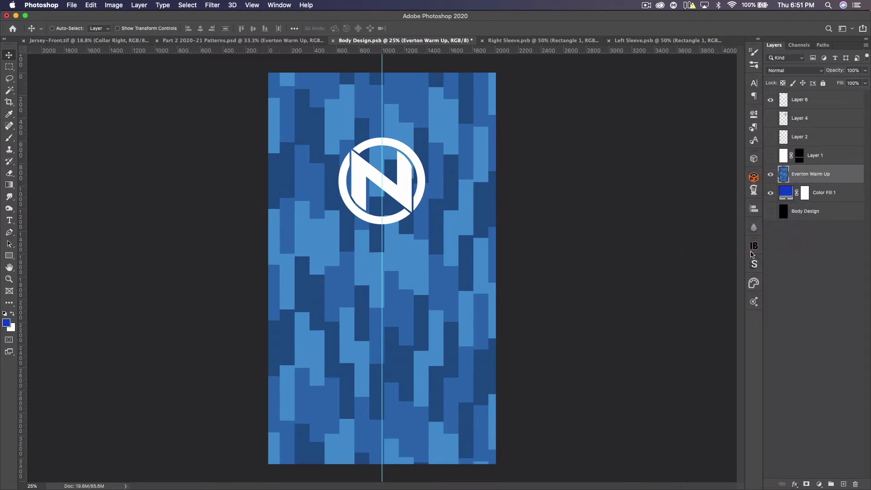
Set the Everton Warm Up layer's blend mode to Color Burn, save the body design and return to the jersey mock-up.
{"action": "left_click", "coordinate": [773, 74]}
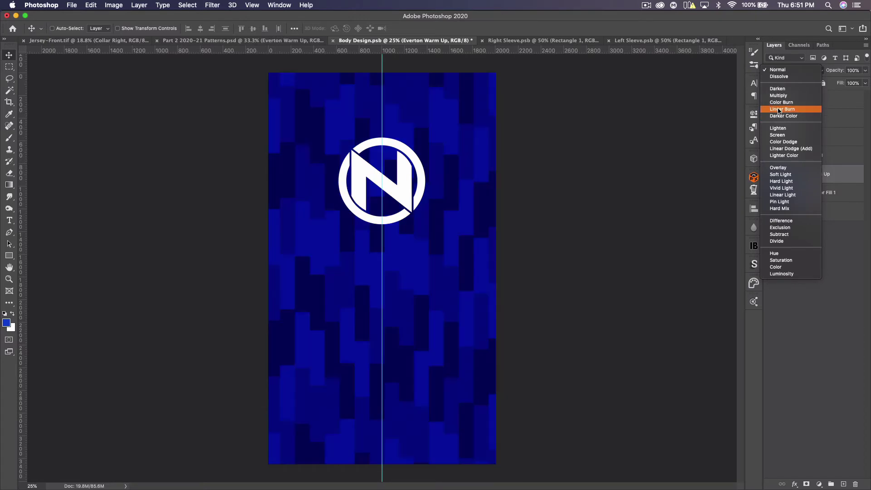
{"action": "left_click", "coordinate": [778, 103]}
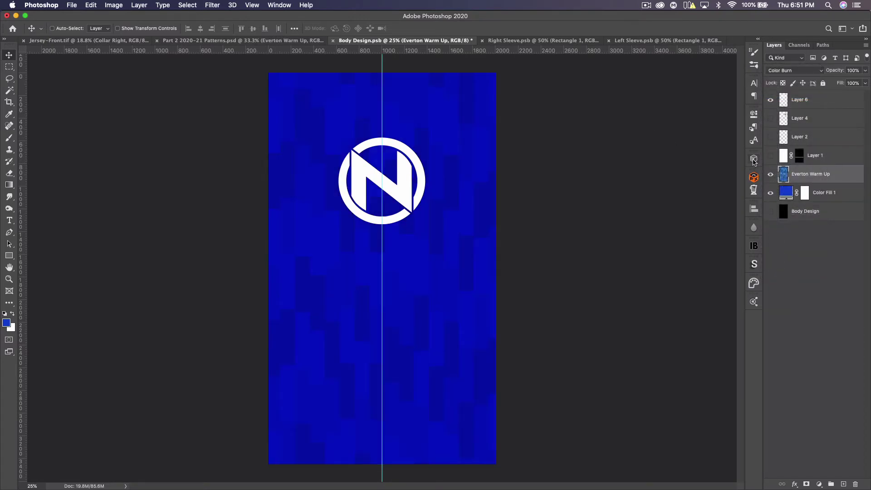
{"action": "key", "text": "super+s"}
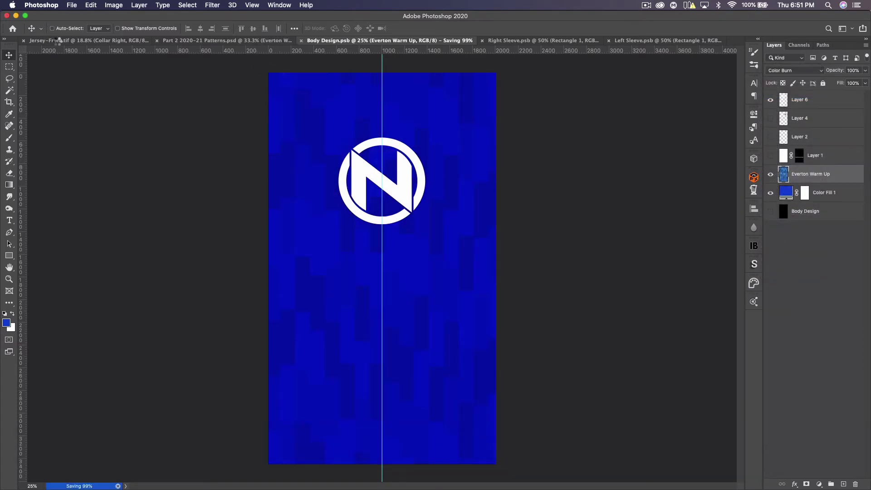
{"action": "left_click", "coordinate": [57, 41]}
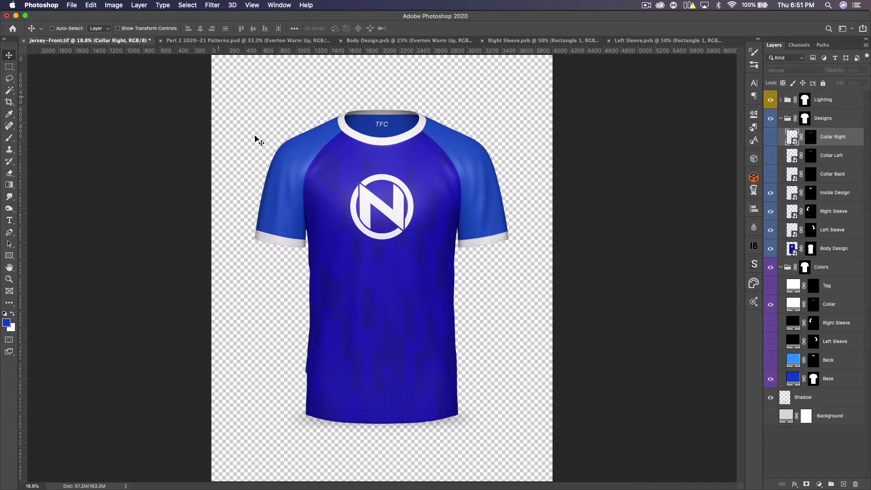
Add a new empty layer directly above the Everton Warm Up layer in Body Design.psb.
{"action": "left_click", "coordinate": [232, 41]}
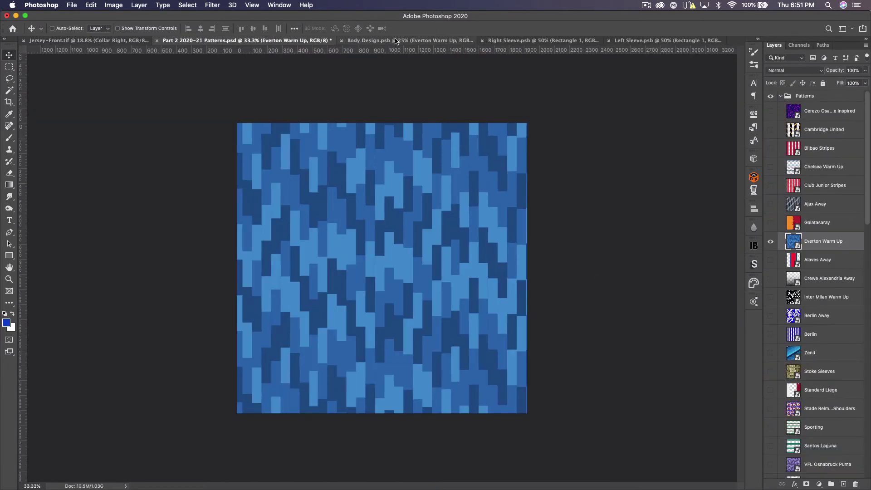
{"action": "key", "text": "ctrl+Tab"}
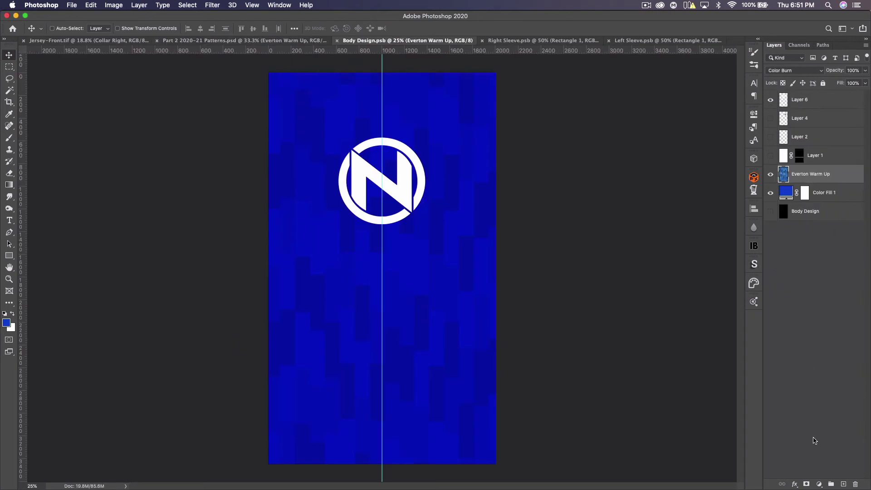
{"action": "left_click", "coordinate": [843, 484]}
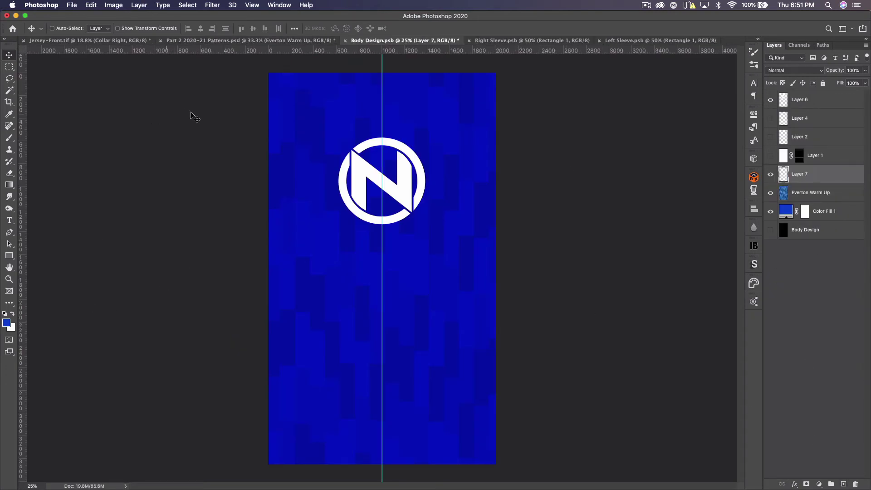
{"action": "left_click", "coordinate": [214, 5]}
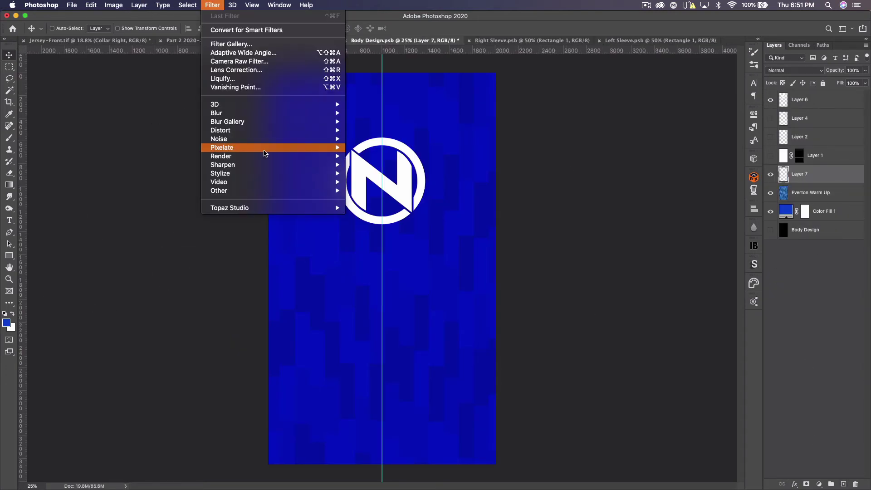
{"action": "mouse_move", "coordinate": [317, 156]}
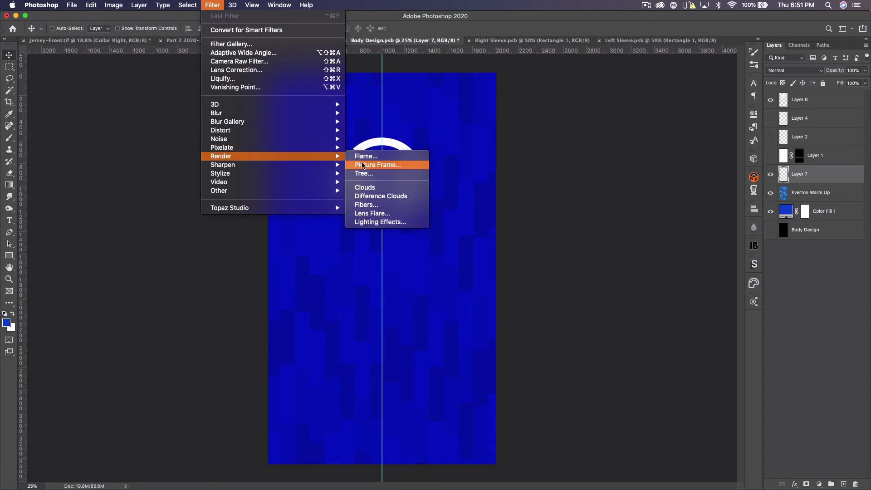
{"action": "mouse_move", "coordinate": [293, 139]}
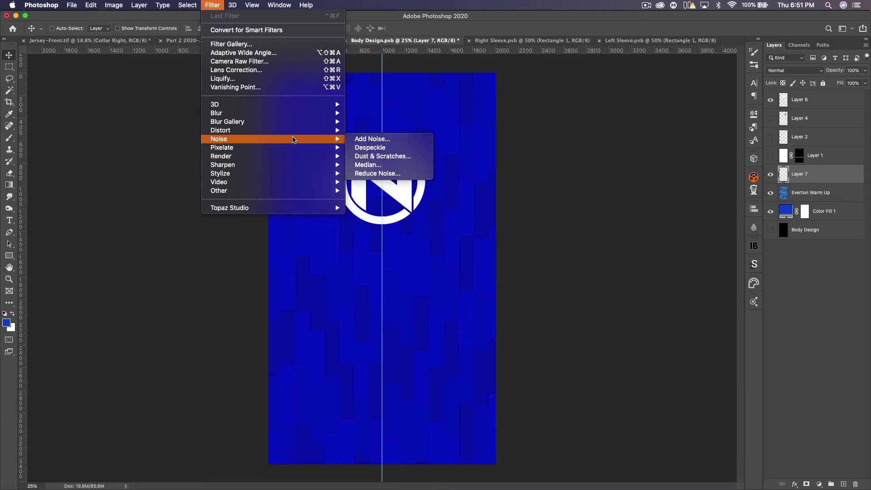
{"action": "left_click", "coordinate": [384, 140]}
{"action": "left_click", "coordinate": [503, 168]}
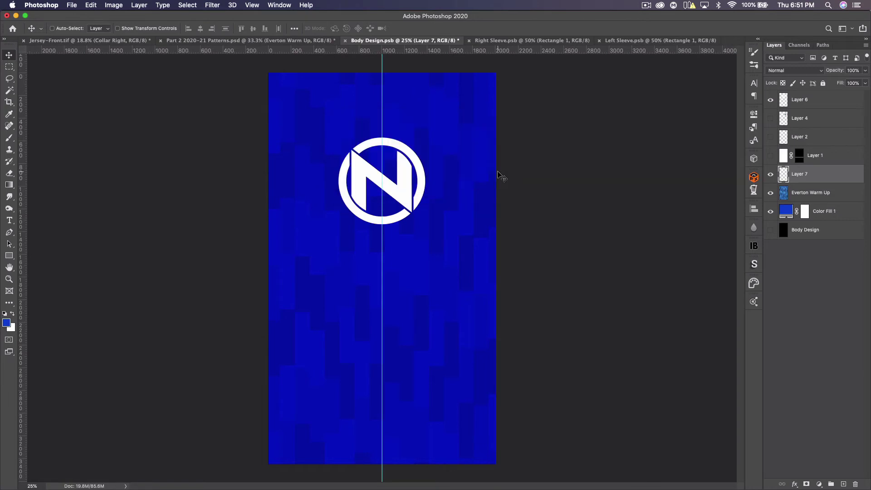
Fill the new layer above the pattern with white and invert it to solid black.
{"action": "key", "text": "super"}
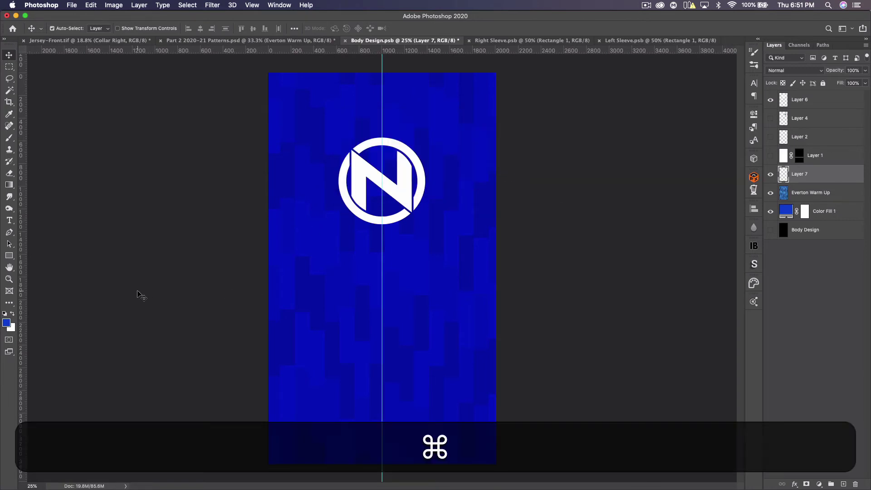
{"action": "key", "text": "super+BackSpace"}
{"action": "key", "text": "super+i"}
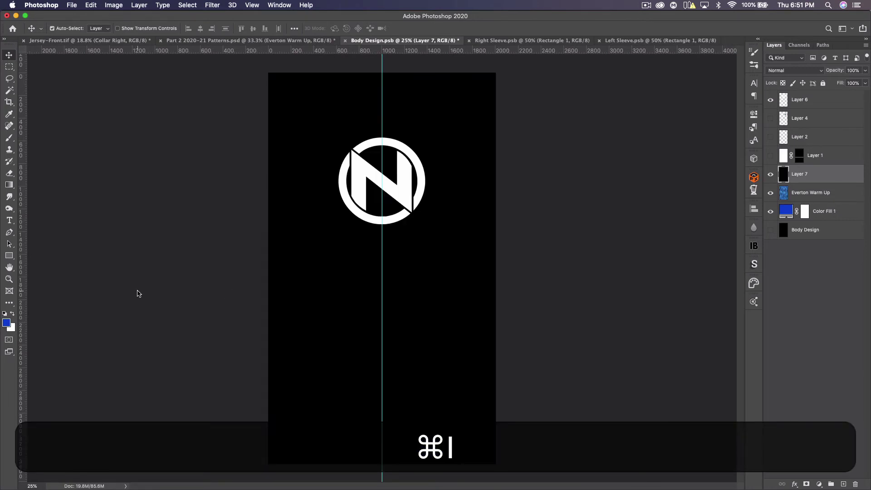
Apply the Add Noise filter to the black layer at 350.6% with Gaussian distribution and Monochromatic enabled.
{"action": "left_click", "coordinate": [212, 5]}
{"action": "mouse_move", "coordinate": [292, 140]}
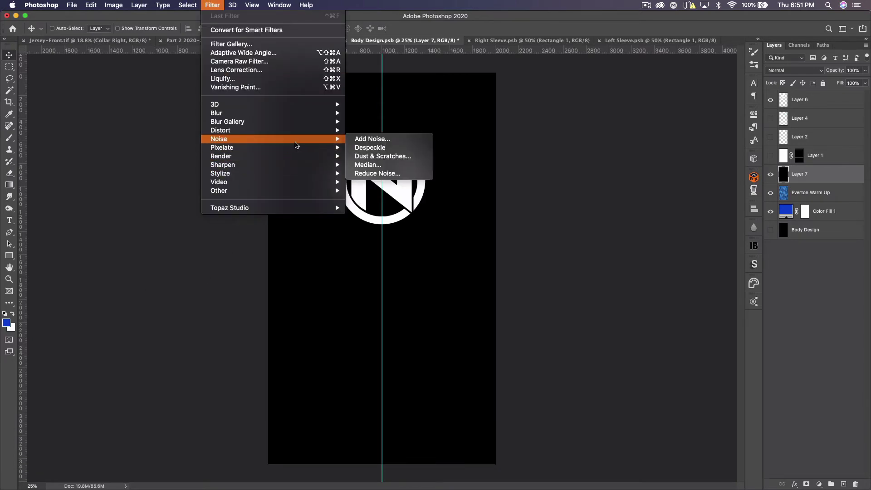
{"action": "left_click", "coordinate": [372, 139]}
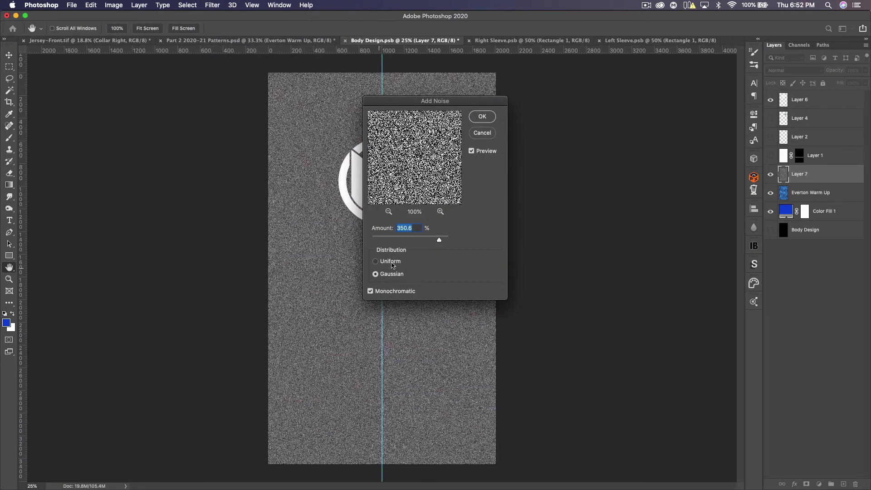
{"action": "left_click", "coordinate": [375, 261]}
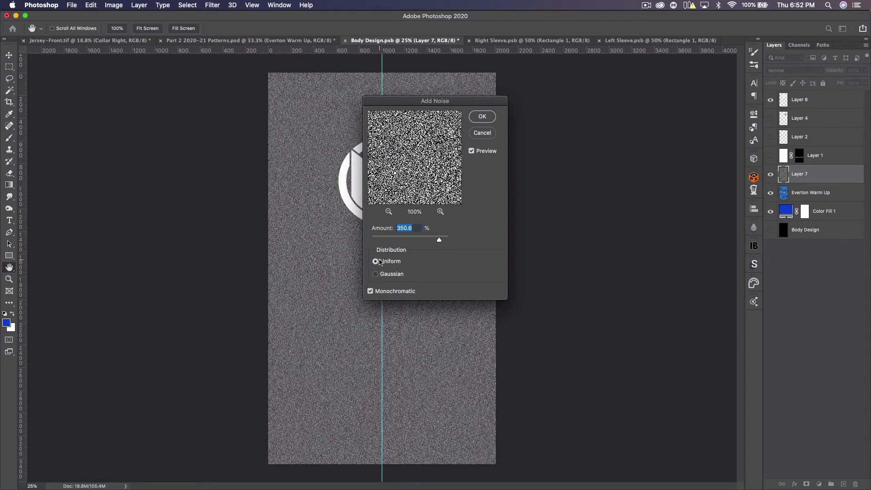
{"action": "left_click", "coordinate": [376, 273]}
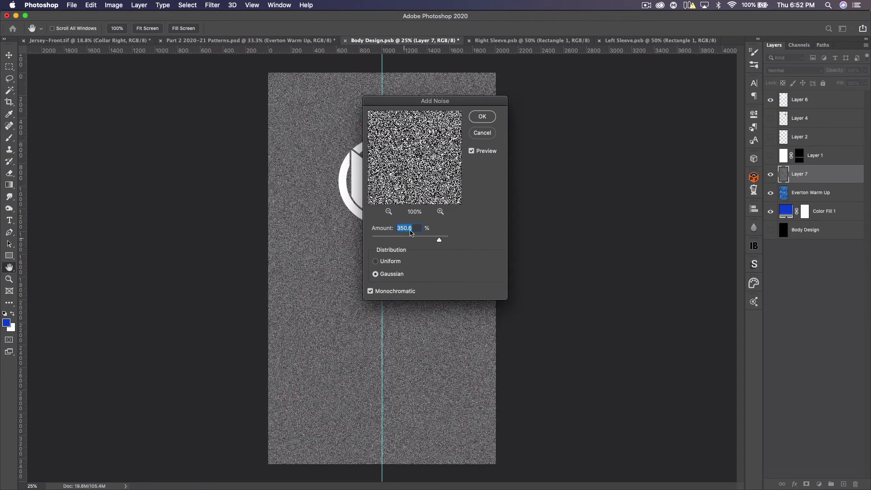
{"action": "left_click", "coordinate": [476, 117]}
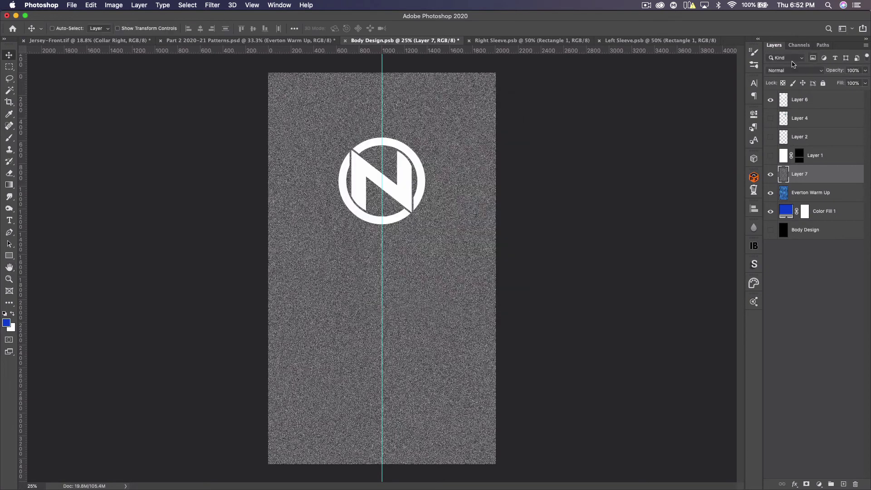
Set the noise layer's blend mode to Overlay and its opacity to 50%, and save the body design.
{"action": "left_click", "coordinate": [777, 71]}
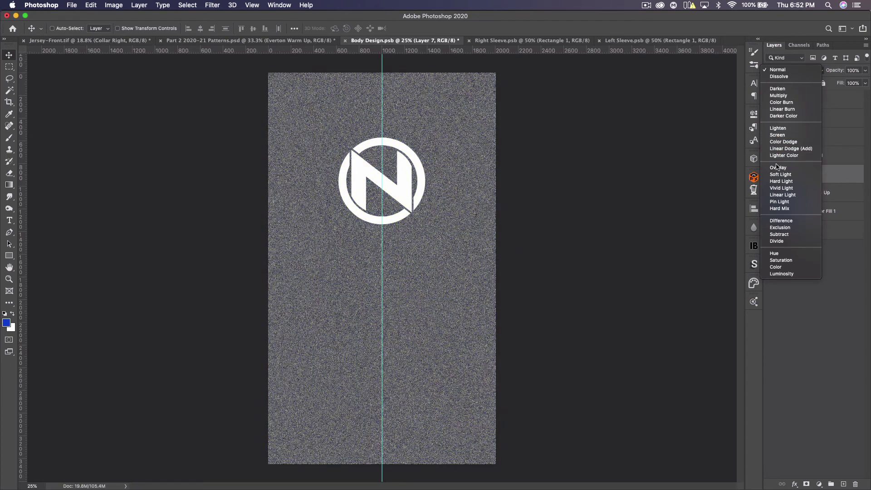
{"action": "left_click", "coordinate": [777, 167]}
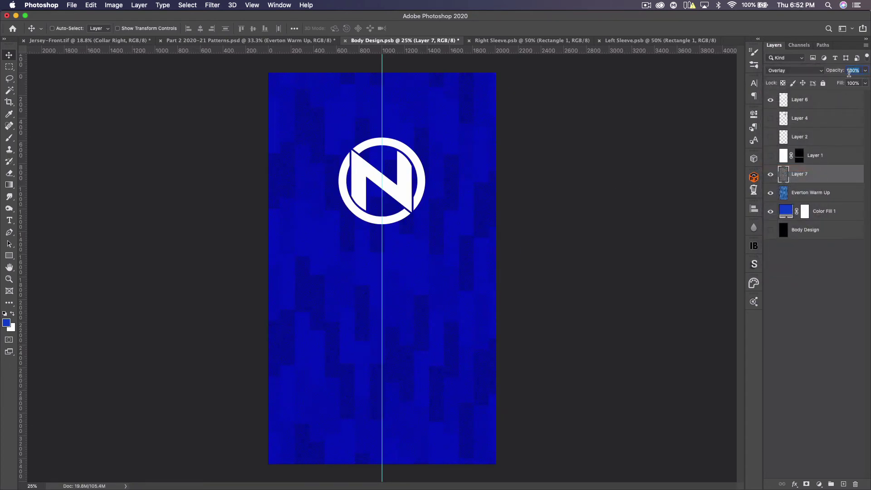
{"action": "type", "text": "50"}
{"action": "key", "text": "super+Return"}
{"action": "key", "text": "super+s"}
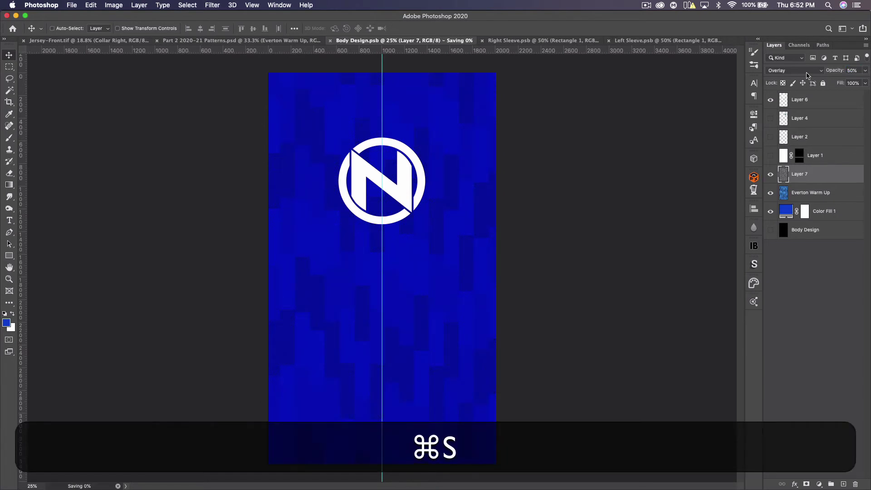
Inspect the noise texture on the jersey mock-up's body up close and at full view.
{"action": "left_click", "coordinate": [69, 40]}
{"action": "key", "text": "super"}
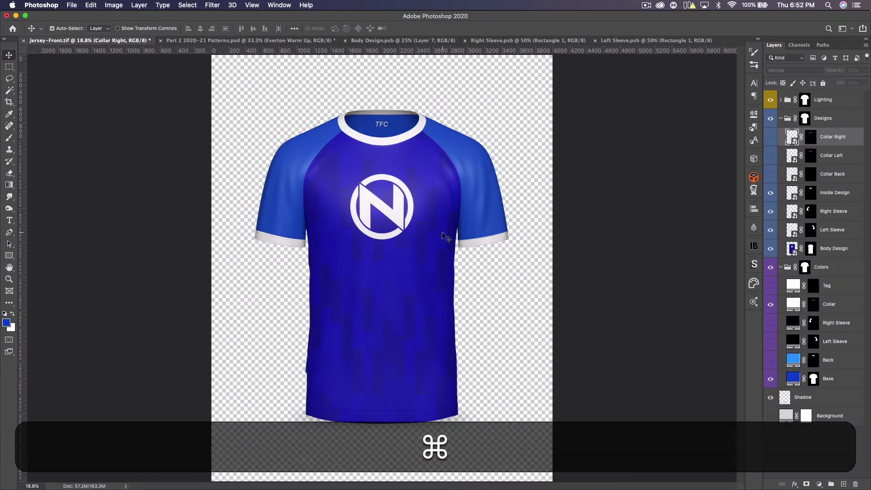
{"action": "key", "text": "super+equal"}
{"action": "key", "text": "super+equal"}
{"action": "key", "text": "super+equal"}
{"action": "key", "text": "super+equal"}
{"action": "key", "text": "super+equal"}
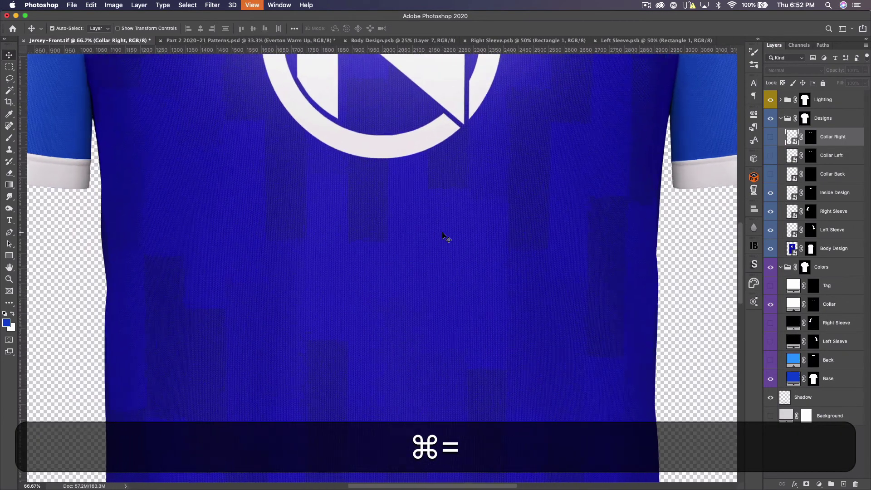
{"action": "key", "text": "super+minus"}
{"action": "key", "text": "super+minus"}
{"action": "key", "text": "super+minus"}
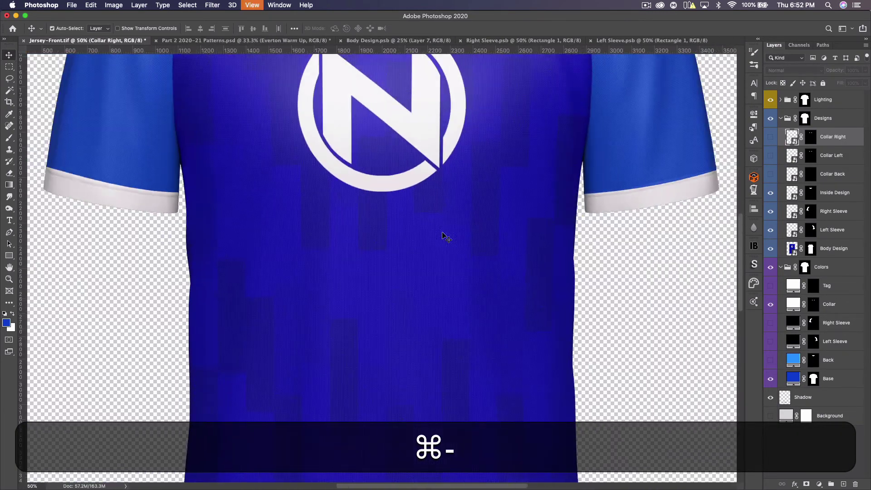
{"action": "key", "text": "super+minus"}
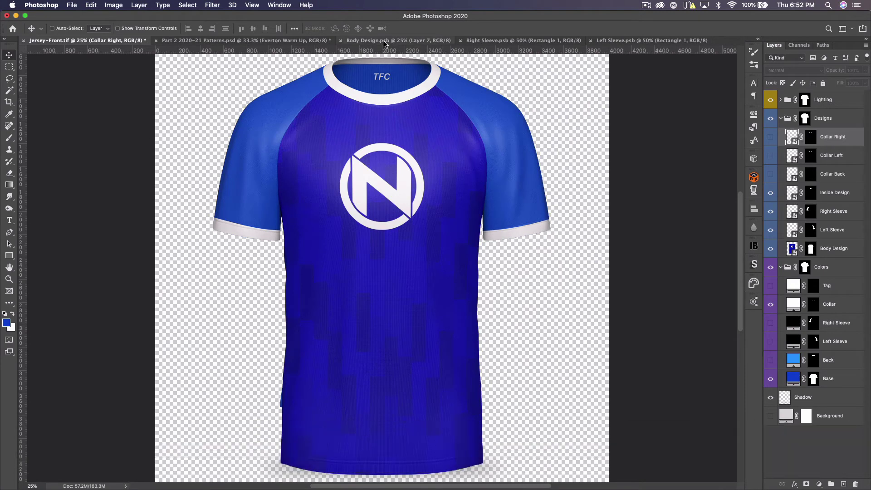
Return to Body Design.psb and set the noise layer's opacity to 100%.
{"action": "left_click", "coordinate": [399, 40]}
{"action": "key", "text": "super+s"}
{"action": "left_click", "coordinate": [398, 40]}
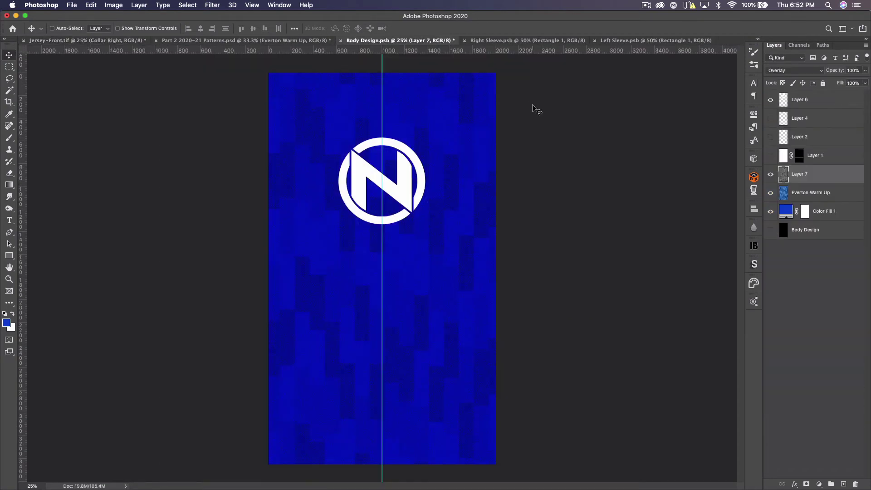
Draw a circle about 914 px wide in 0045d1 on a new layer above Layer 4, centred behind the white N logo.
{"action": "left_click", "coordinate": [815, 126]}
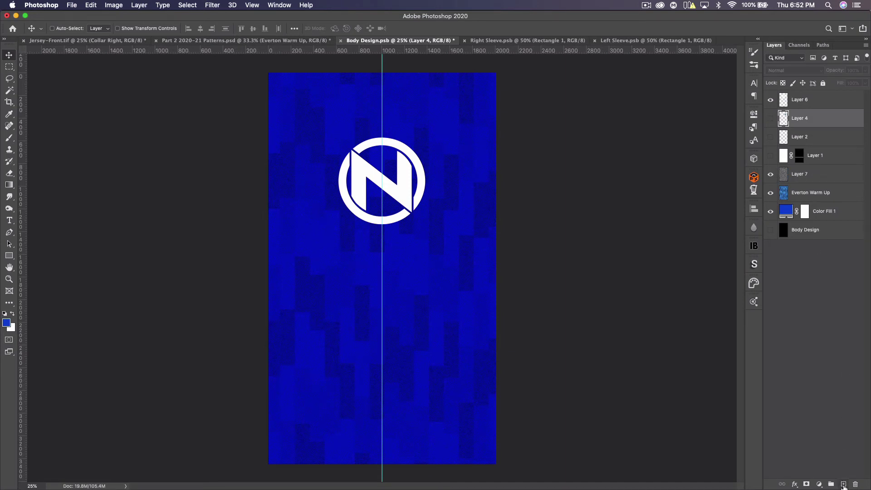
{"action": "left_click", "coordinate": [843, 484]}
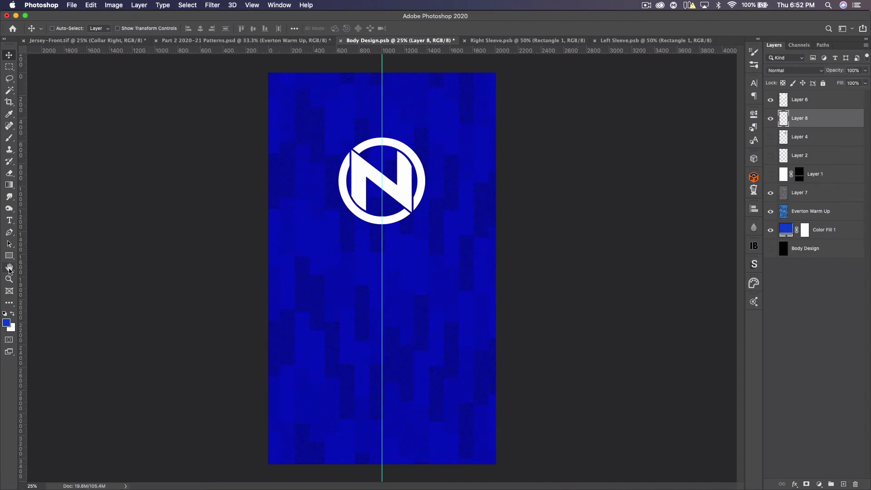
{"action": "left_click_drag", "start_coordinate": [9, 255], "coordinate": [45, 272]}
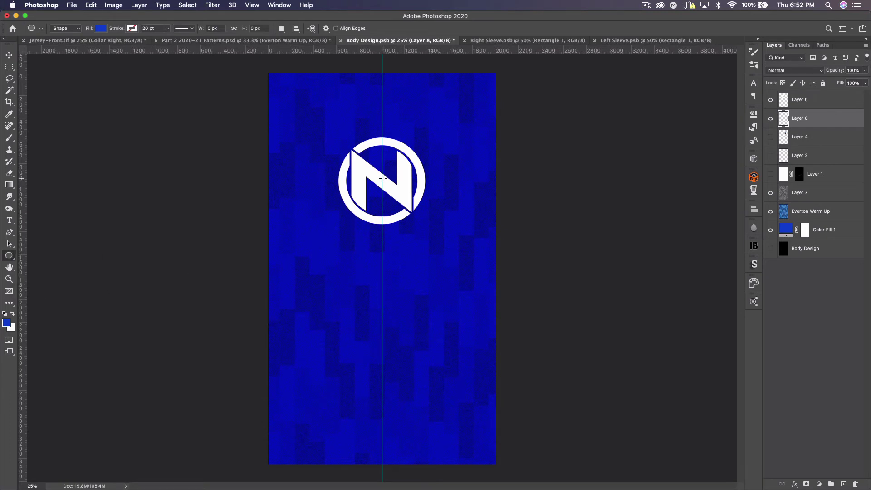
{"action": "left_click_drag", "start_coordinate": [382, 179], "coordinate": [435, 231]}
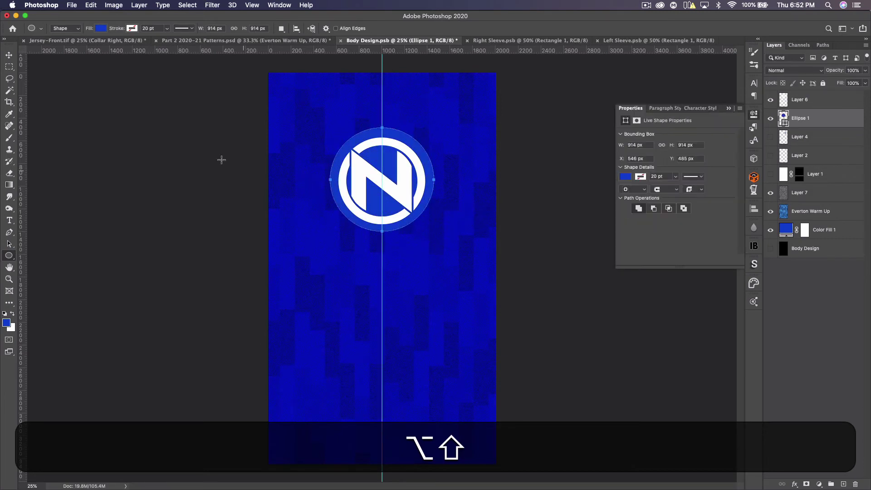
{"action": "double_click", "coordinate": [783, 119]}
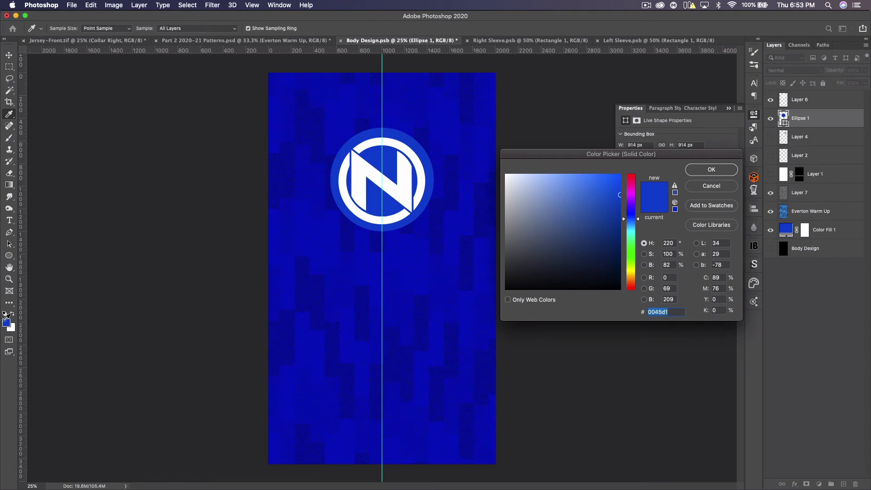
{"action": "left_click", "coordinate": [711, 171]}
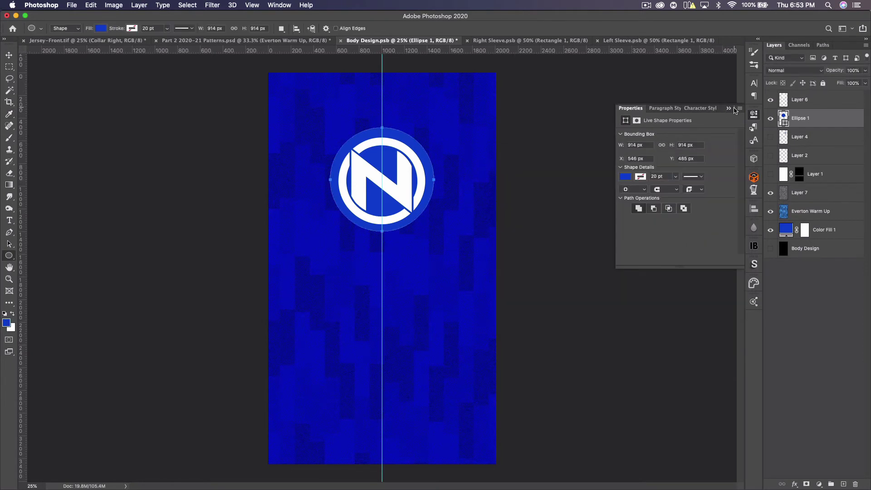
{"action": "left_click", "coordinate": [733, 110]}
Move the blue circle down slightly to centre it around the N logo.
{"action": "key", "text": "v"}
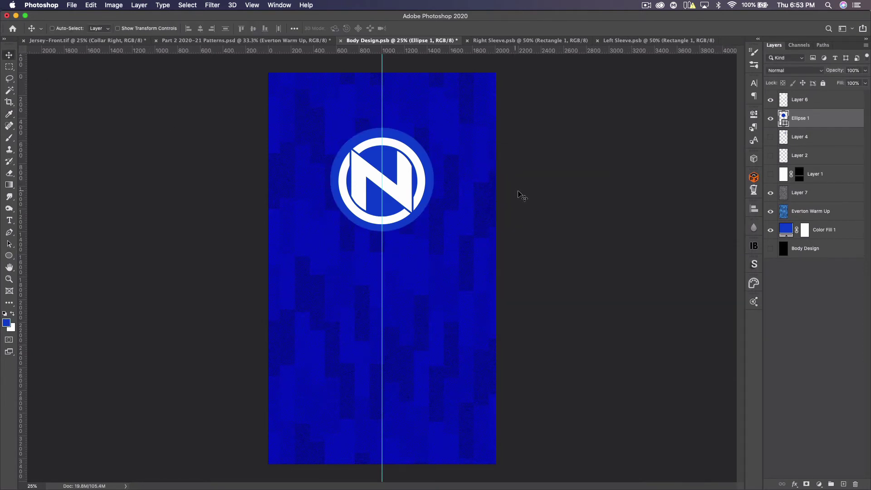
{"action": "key", "text": "super+Down"}
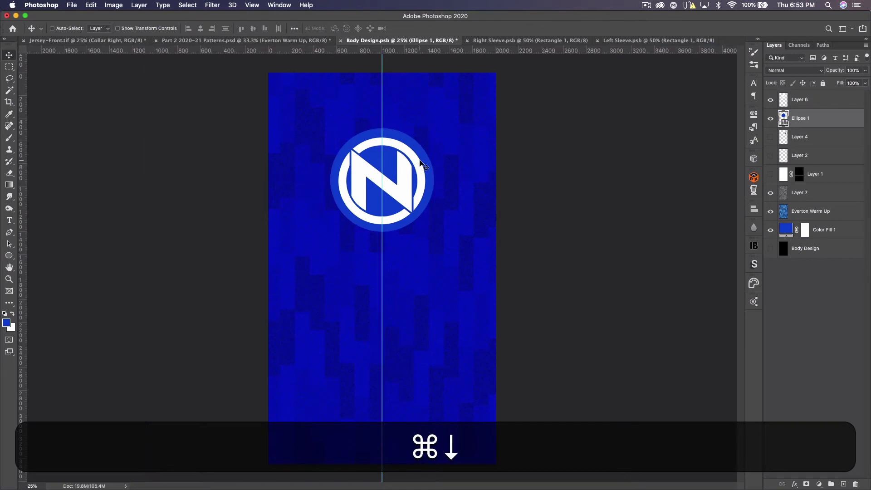
{"action": "key", "text": "u"}
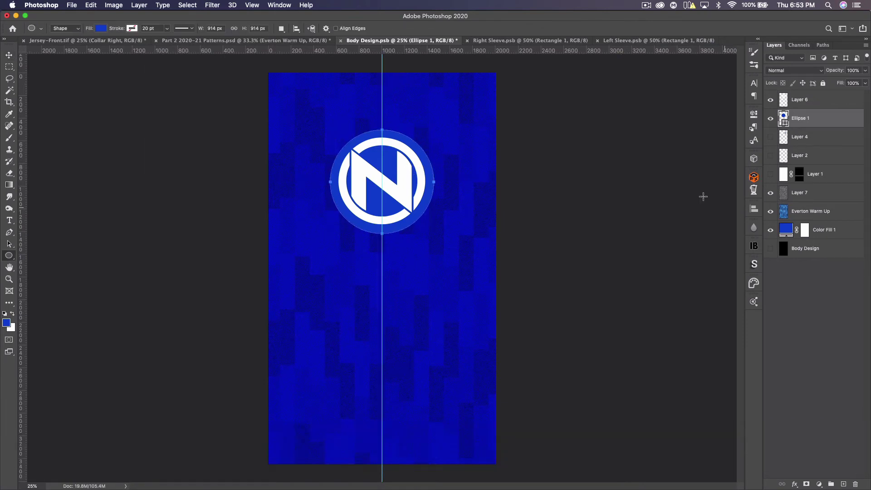
Draw a closed side-panel path on a new layer above Layer 6, along the body's lower right edge with a curved top.
{"action": "left_click", "coordinate": [843, 482]}
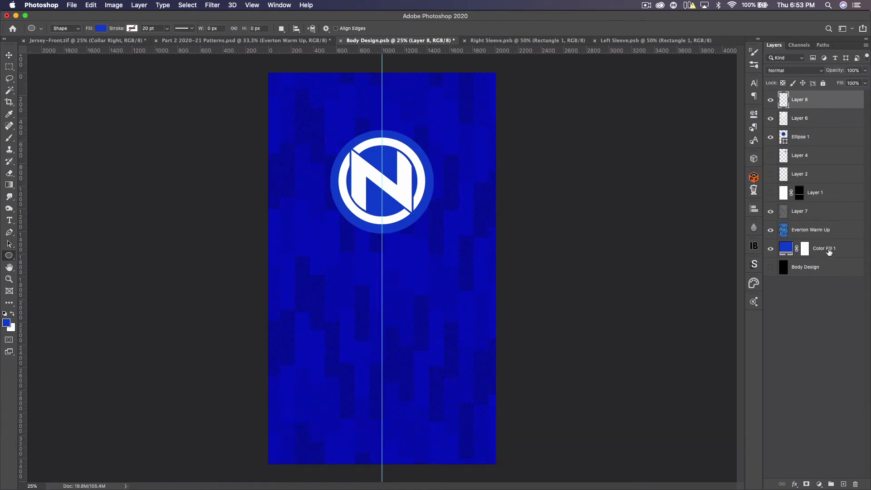
{"action": "left_click", "coordinate": [9, 232]}
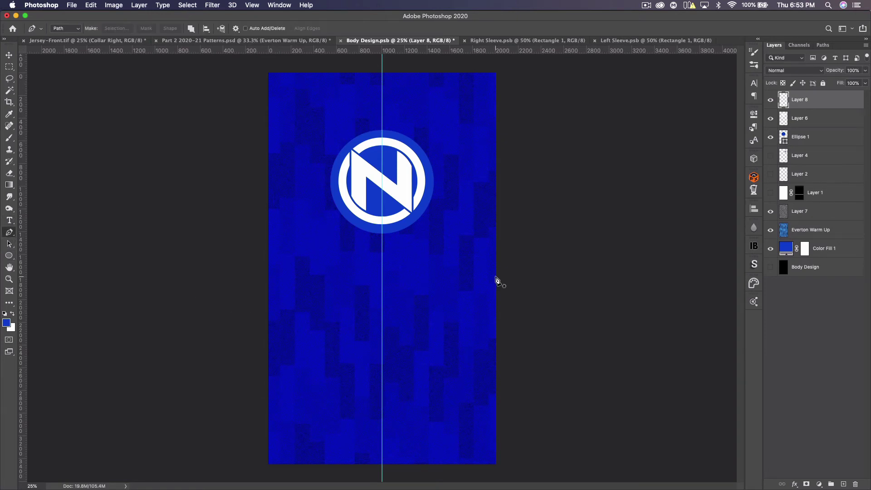
{"action": "left_click", "coordinate": [479, 468]}
{"action": "left_click", "coordinate": [478, 219], "text": "shift"}
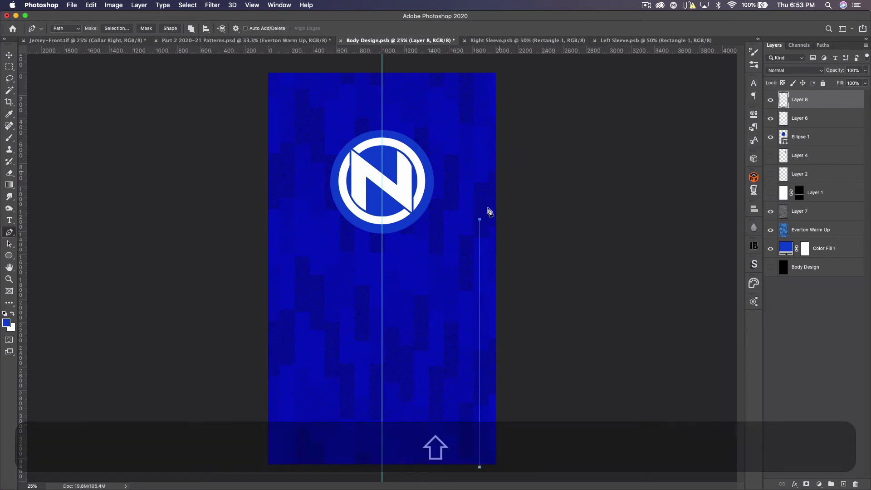
{"action": "left_click_drag", "start_coordinate": [521, 180], "coordinate": [567, 186]}
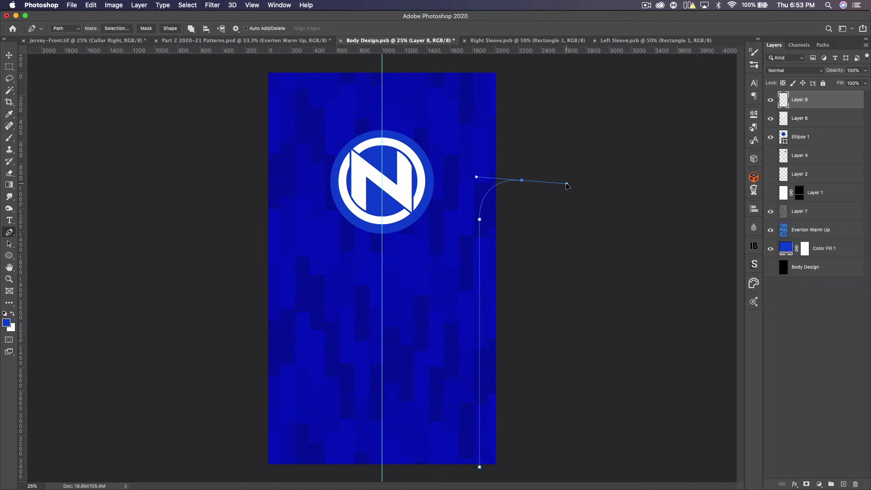
{"action": "left_click", "coordinate": [525, 472]}
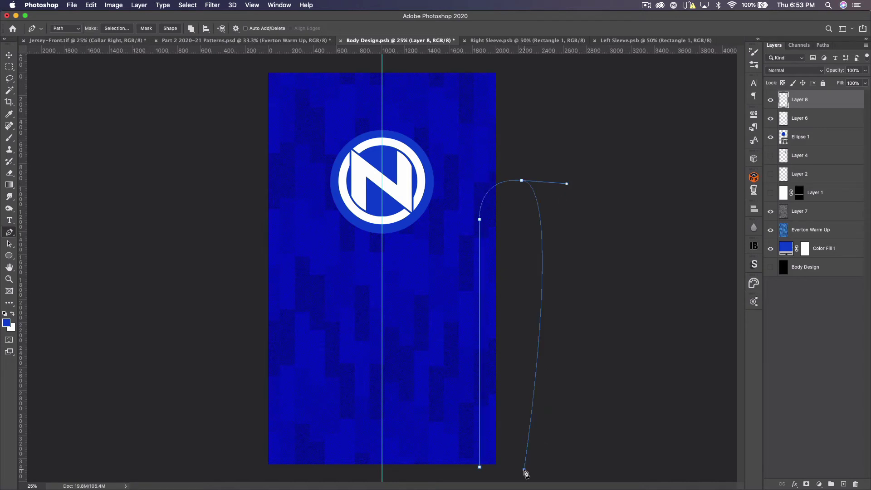
{"action": "left_click", "coordinate": [479, 468]}
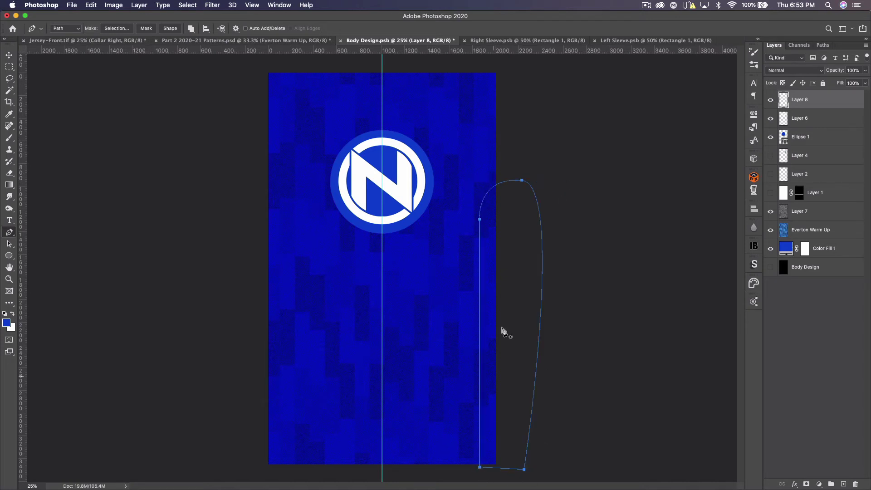
Fill the side-panel path with 0045d1, sampled from the design, and delete the path.
{"action": "right_click", "coordinate": [487, 237]}
{"action": "left_click", "coordinate": [508, 291]}
{"action": "left_click", "coordinate": [454, 199]}
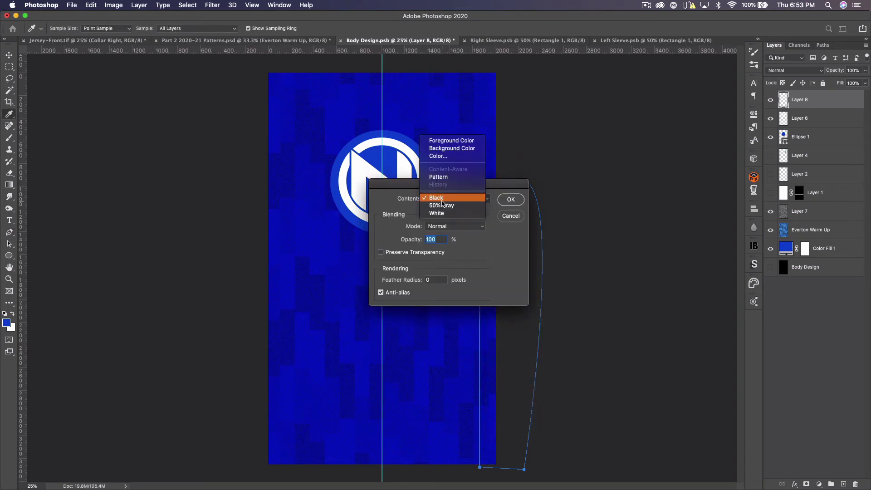
{"action": "left_click", "coordinate": [441, 157]}
{"action": "left_click", "coordinate": [424, 134]}
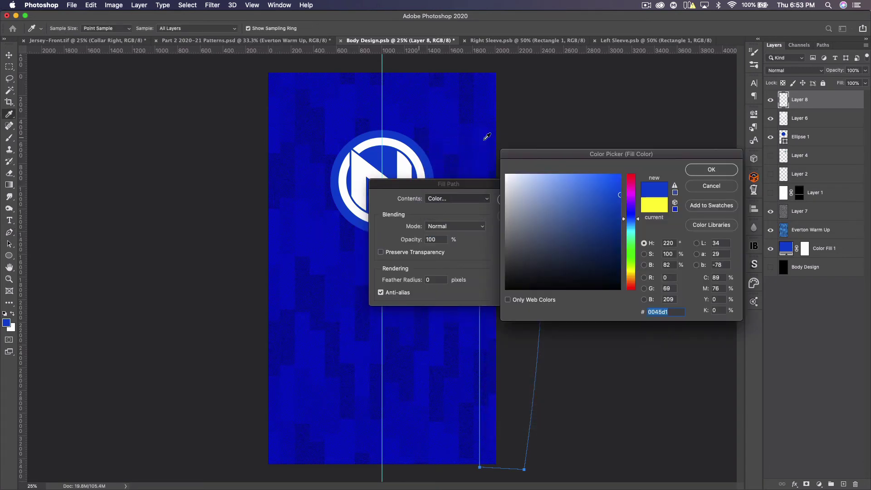
{"action": "left_click", "coordinate": [698, 169]}
{"action": "left_click", "coordinate": [508, 198]}
{"action": "right_click", "coordinate": [449, 167]}
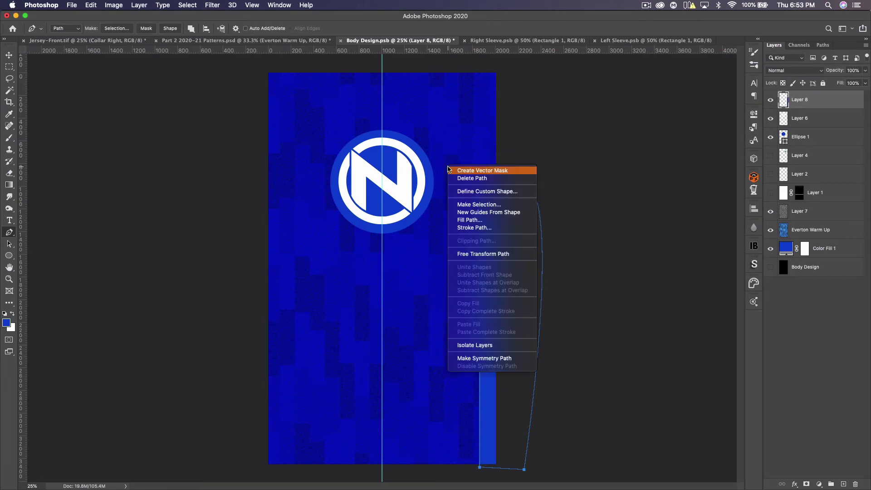
{"action": "left_click", "coordinate": [472, 178]}
Duplicate the side panel, flip the copy horizontally onto the body's left edge, and save to update the jersey mock-up.
{"action": "left_click", "coordinate": [8, 55]}
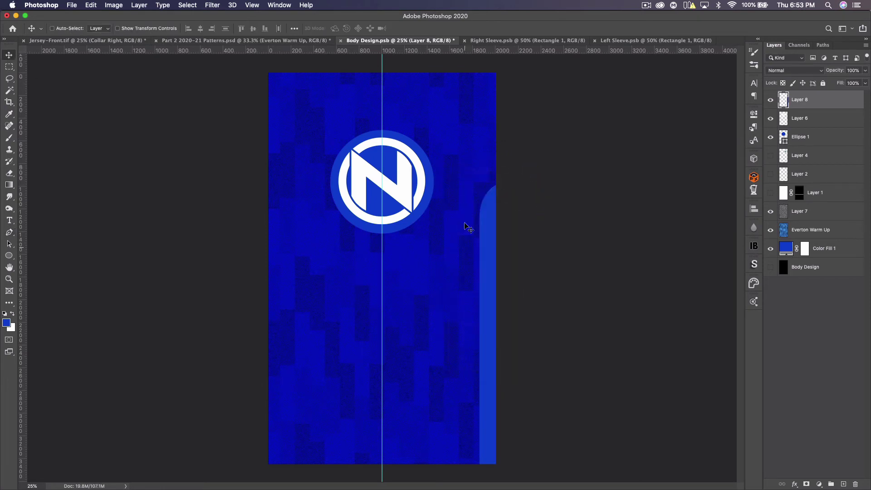
{"action": "key", "text": "super+j"}
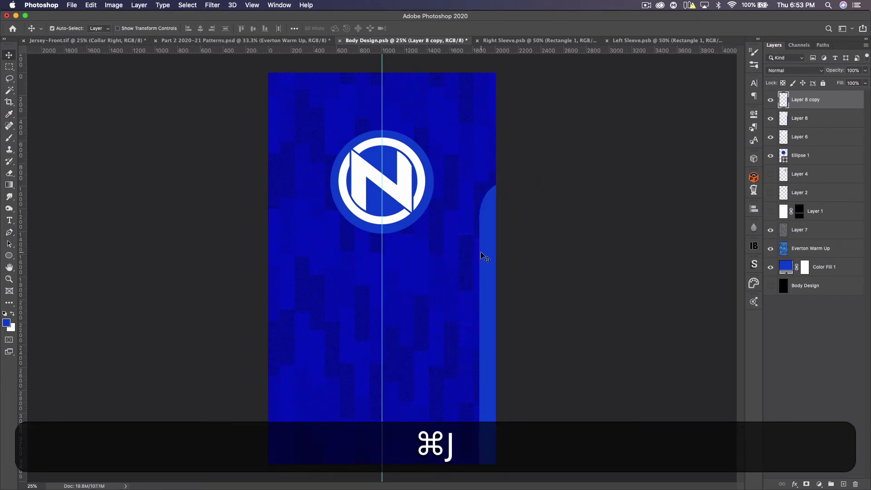
{"action": "key", "text": "super+t"}
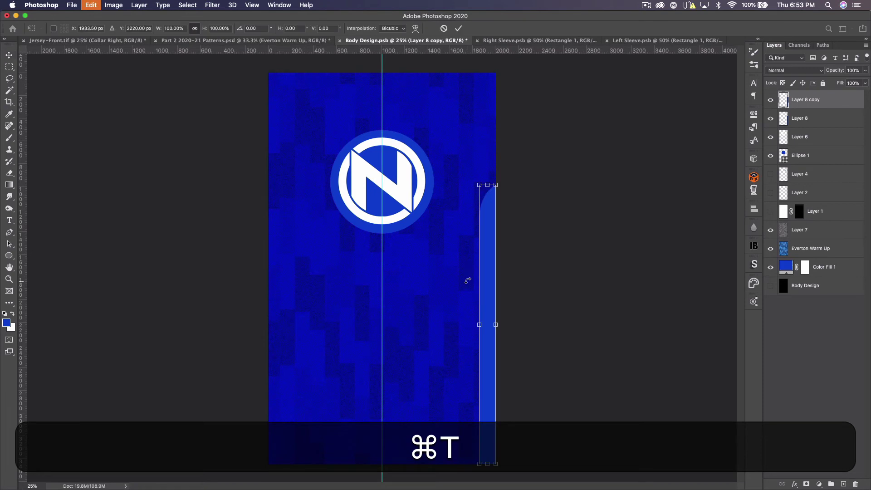
{"action": "right_click", "coordinate": [482, 253]}
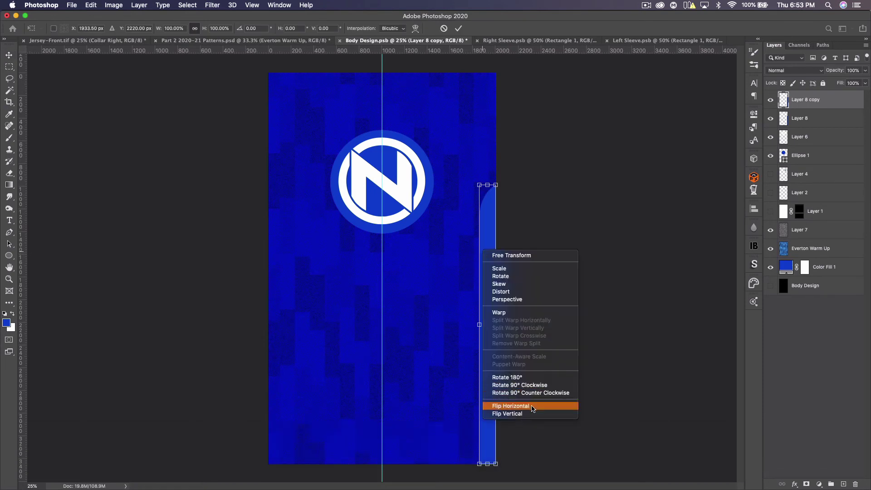
{"action": "left_click", "coordinate": [510, 405]}
{"action": "left_click_drag", "start_coordinate": [489, 261], "coordinate": [286, 261]}
{"action": "key", "text": "Return"}
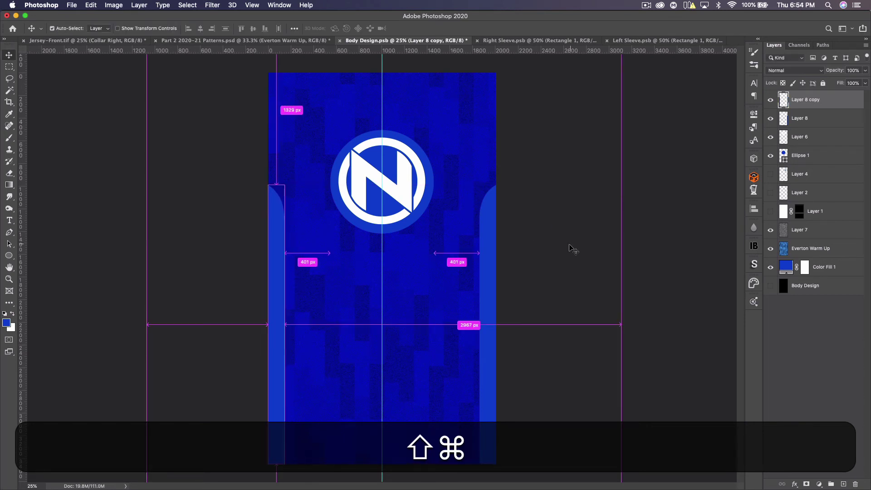
{"action": "key", "text": "super+s"}
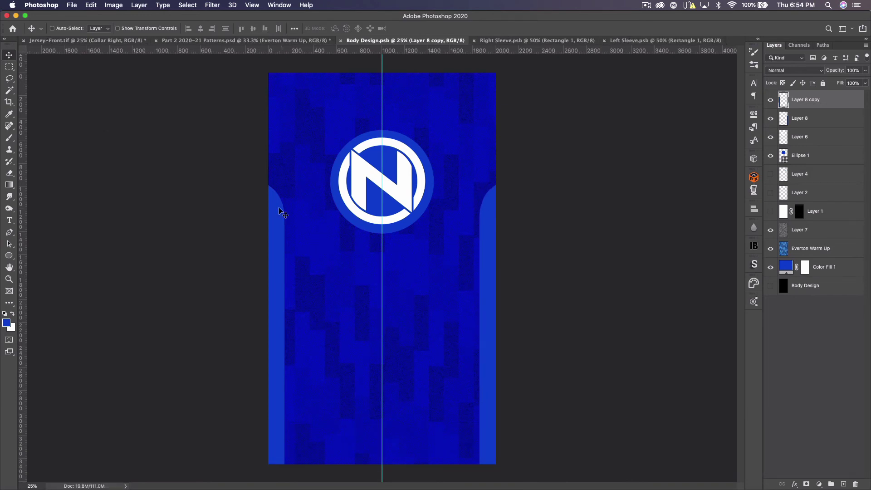
{"action": "left_click", "coordinate": [83, 41]}
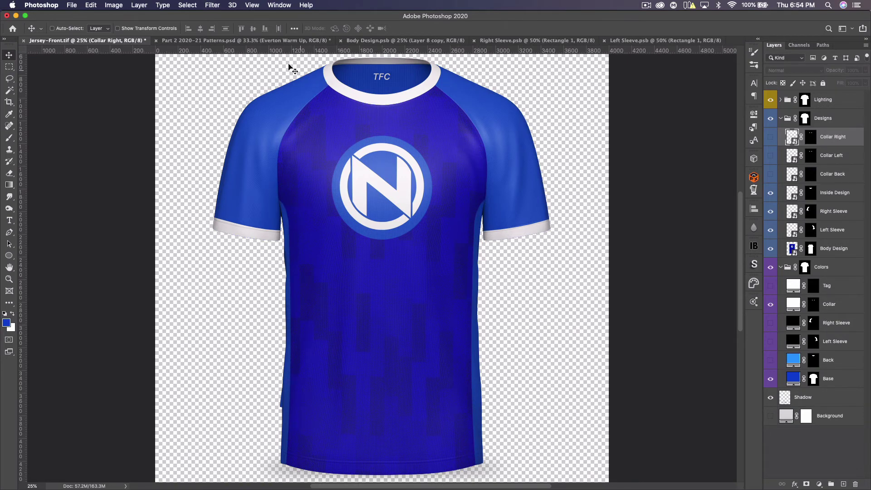
Return to Body Design.psb and set the left side panel's lightness to +100 with Hue/Saturation.
{"action": "left_click", "coordinate": [405, 40]}
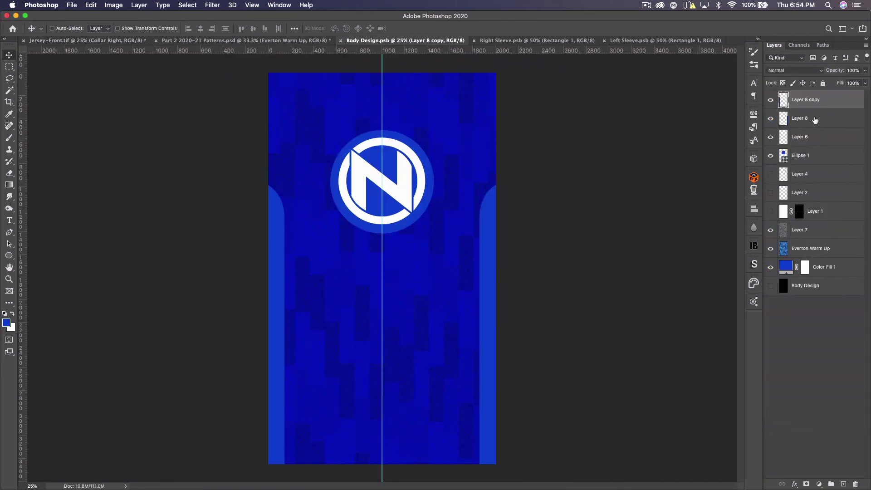
{"action": "key", "text": "super+u"}
{"action": "key", "text": "Tab"}
{"action": "key", "text": "Tab"}
{"action": "key", "text": "shift+Up"}
{"action": "key", "text": "shift+Up"}
{"action": "key", "text": "shift+Up"}
{"action": "key", "text": "shift+Up"}
{"action": "key", "text": "shift+Up"}
{"action": "key", "text": "shift+Up"}
{"action": "key", "text": "shift+Up"}
{"action": "key", "text": "shift+Up"}
{"action": "key", "text": "shift+Up"}
{"action": "key", "text": "shift+Up"}
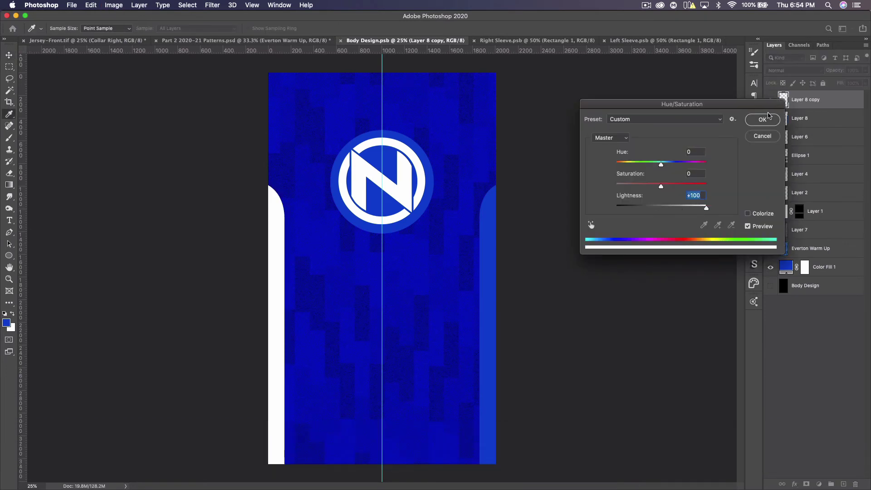
{"action": "left_click", "coordinate": [764, 119]}
Set the right side panel's lightness to +100 with Hue/Saturation and save to update the jersey mock-up.
{"action": "left_click", "coordinate": [827, 126]}
{"action": "key", "text": "super+u"}
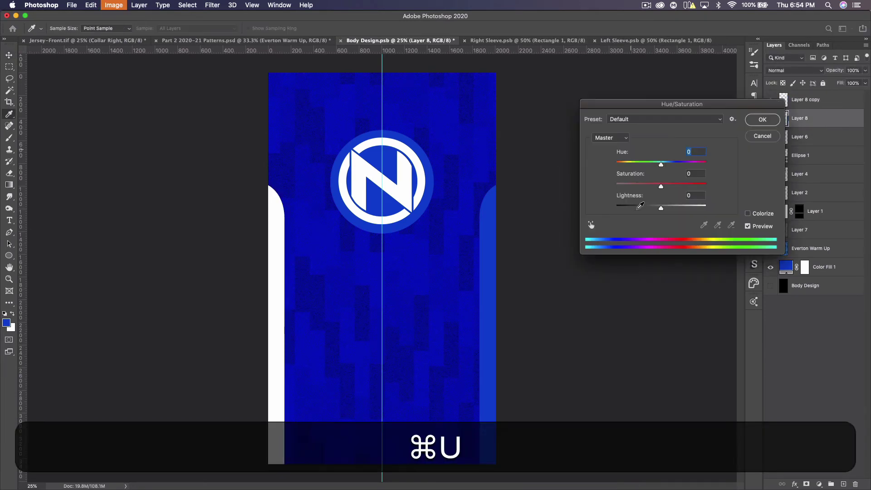
{"action": "left_click_drag", "start_coordinate": [661, 208], "coordinate": [706, 208]}
{"action": "left_click", "coordinate": [762, 120]}
{"action": "key", "text": "super+s"}
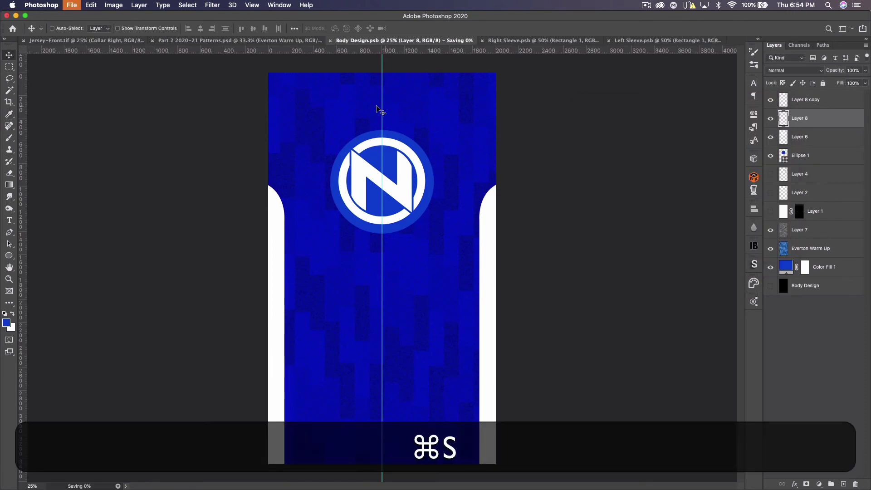
{"action": "left_click", "coordinate": [93, 41]}
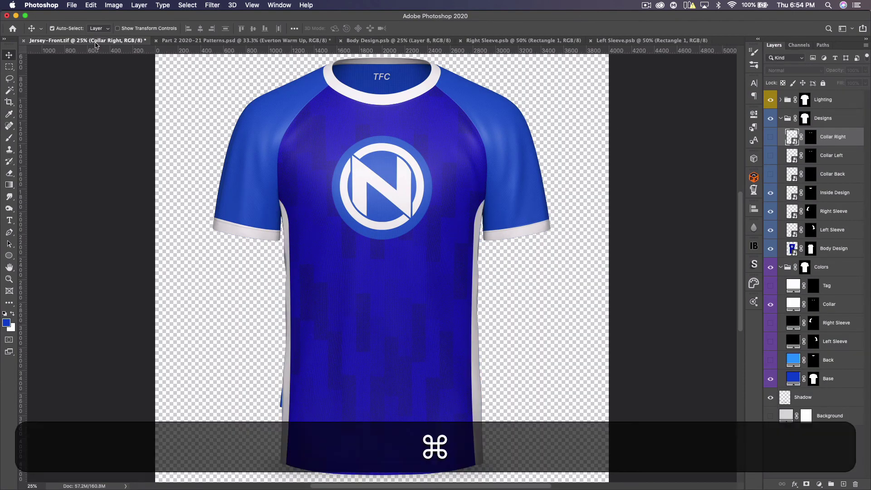
{"action": "key", "text": "super+minus"}
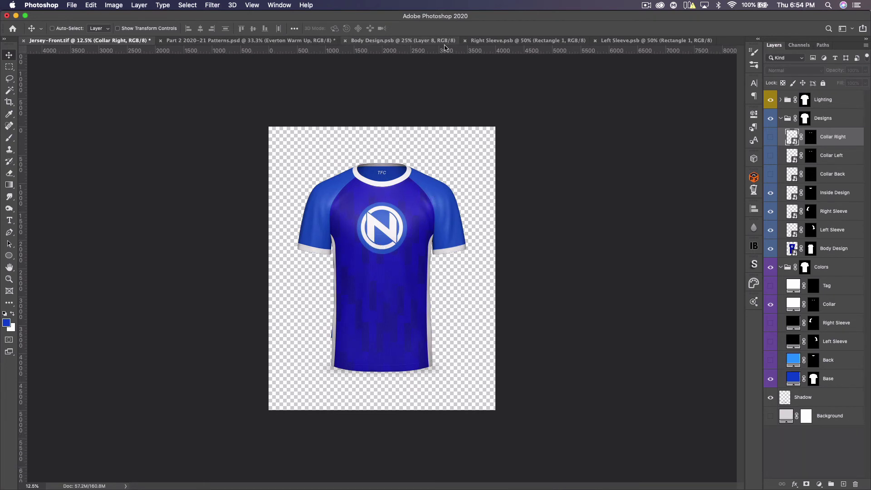
Copy Color Fill 1, Everton Warm Up and Layer 7 from Body Design.psb into Right Sleeve.psb beneath the white cuff rectangle, and save.
{"action": "left_click", "coordinate": [372, 40]}
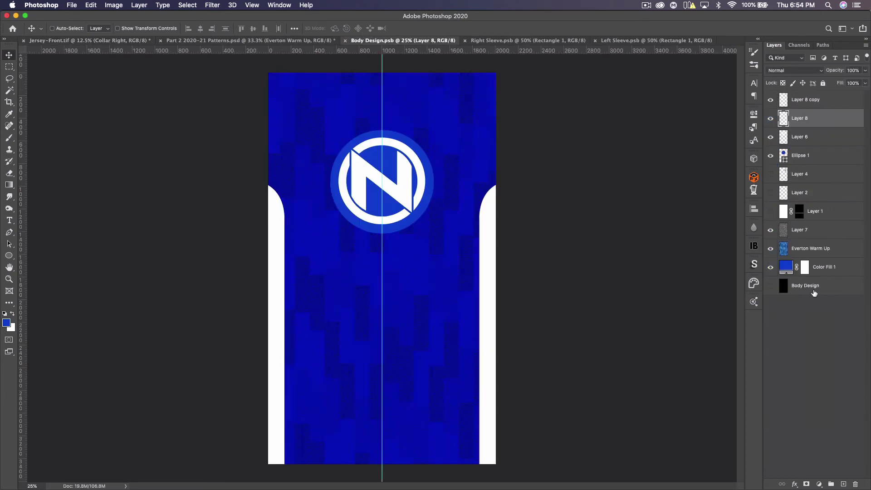
{"action": "left_click", "coordinate": [827, 268]}
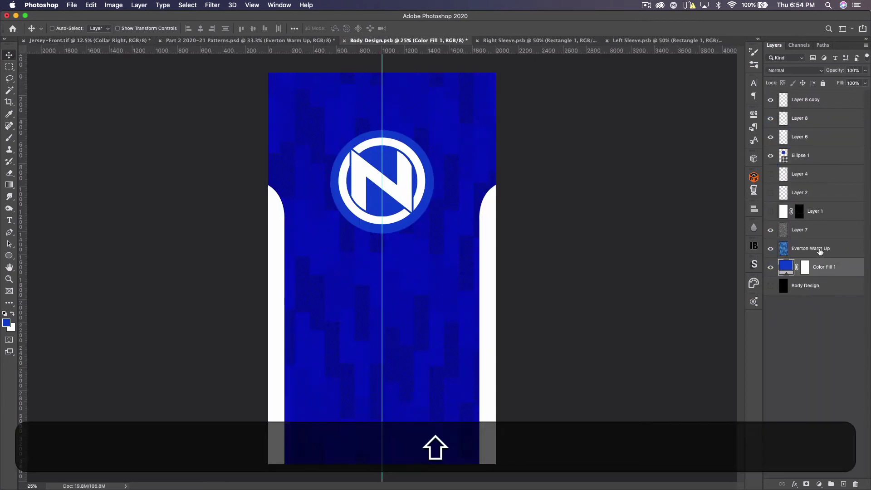
{"action": "left_click", "coordinate": [820, 251], "text": "shift"}
{"action": "left_click", "coordinate": [808, 236], "text": "shift"}
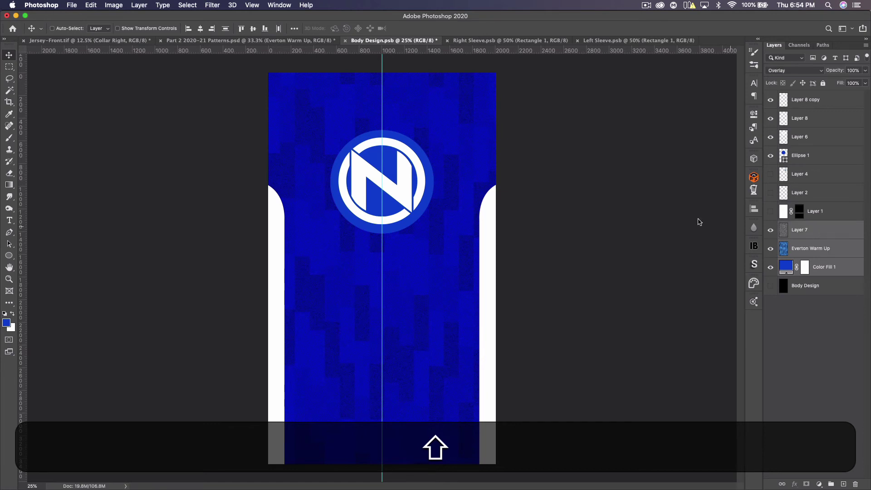
{"action": "left_click_drag", "start_coordinate": [470, 44], "coordinate": [392, 233]}
{"action": "left_click_drag", "start_coordinate": [815, 141], "coordinate": [815, 169]}
{"action": "key", "text": "super+s"}
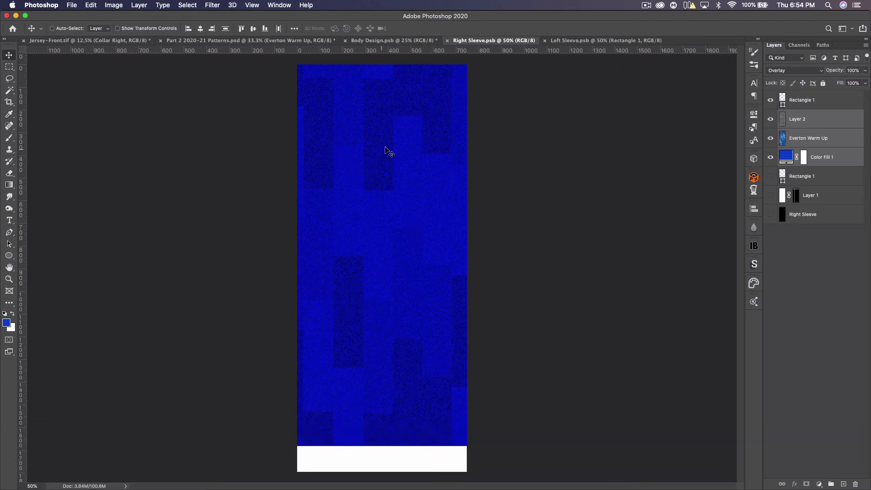
Place the copied colour, pattern and noise layers beneath the white cuff rectangle in Left Sleeve.psb, and save to update the jersey mock-up.
{"action": "left_click", "coordinate": [595, 40]}
{"action": "key", "text": "super+bracketright"}
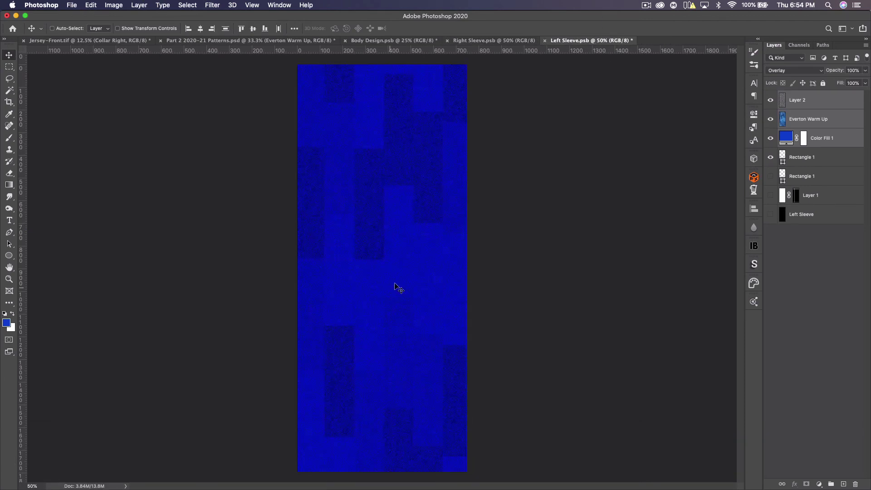
{"action": "key", "text": "super+bracketleft"}
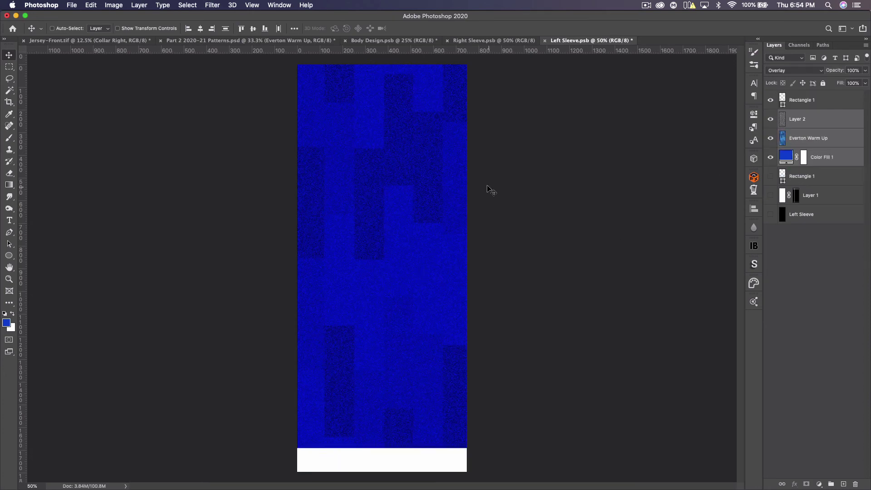
{"action": "key", "text": "super+s"}
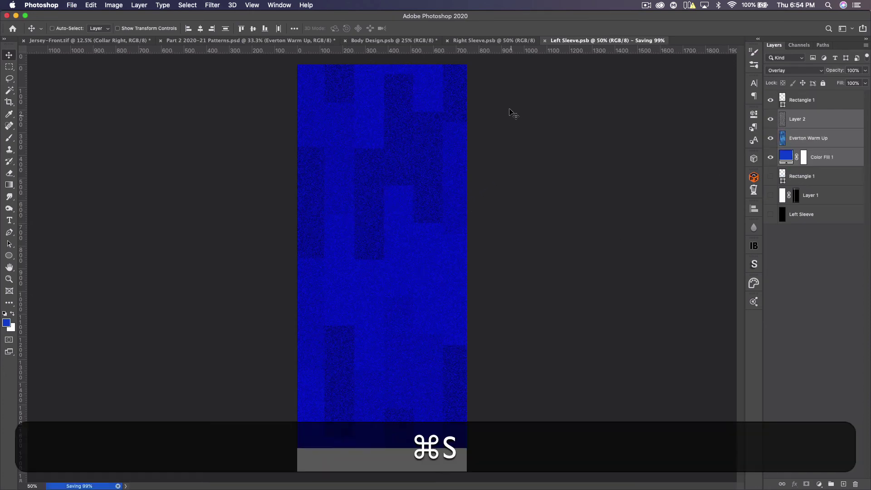
{"action": "left_click", "coordinate": [89, 40]}
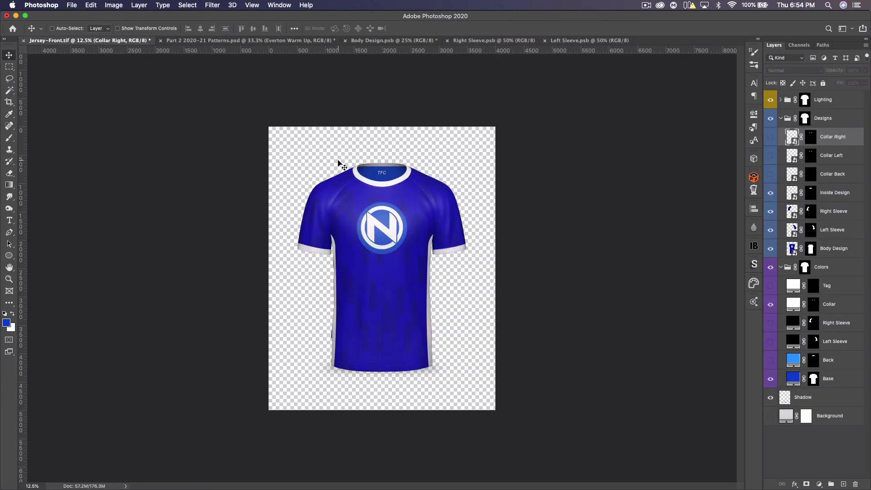
{"action": "key", "text": "super+equal"}
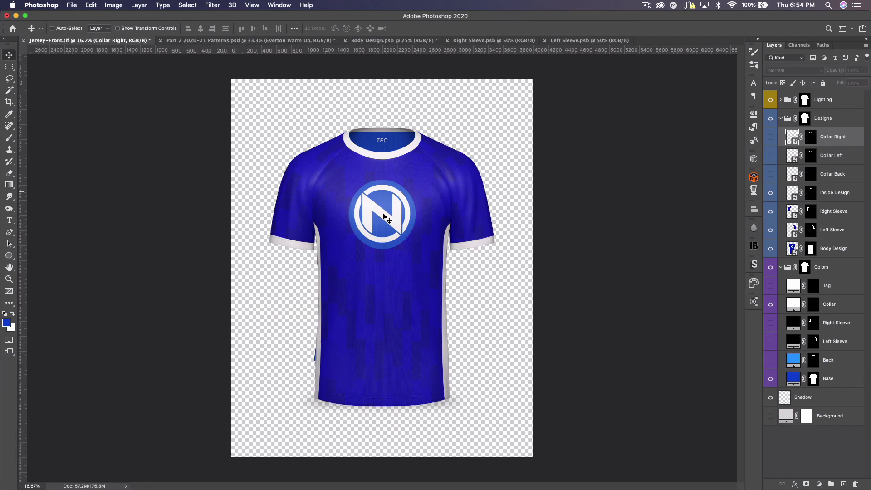
Recolour the circle behind the N logo in Body Design.psb to 00008f, sampled from the darker pattern blocks.
{"action": "left_click", "coordinate": [394, 40]}
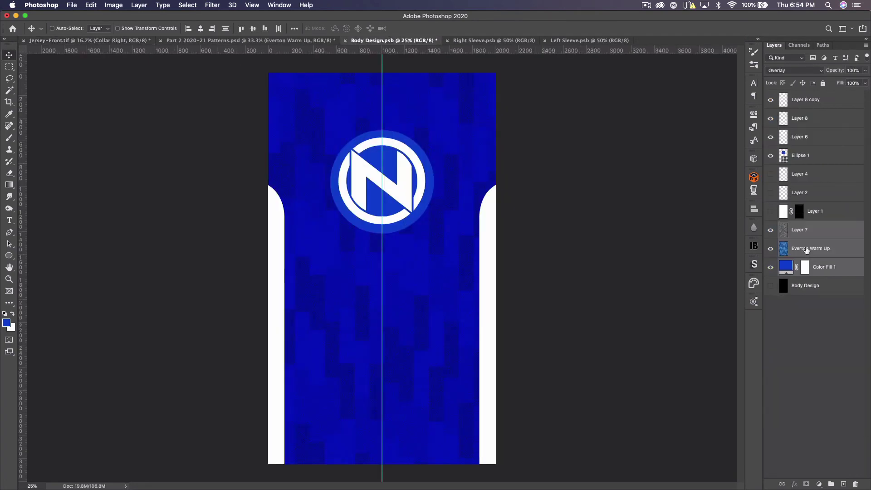
{"action": "double_click", "coordinate": [783, 157]}
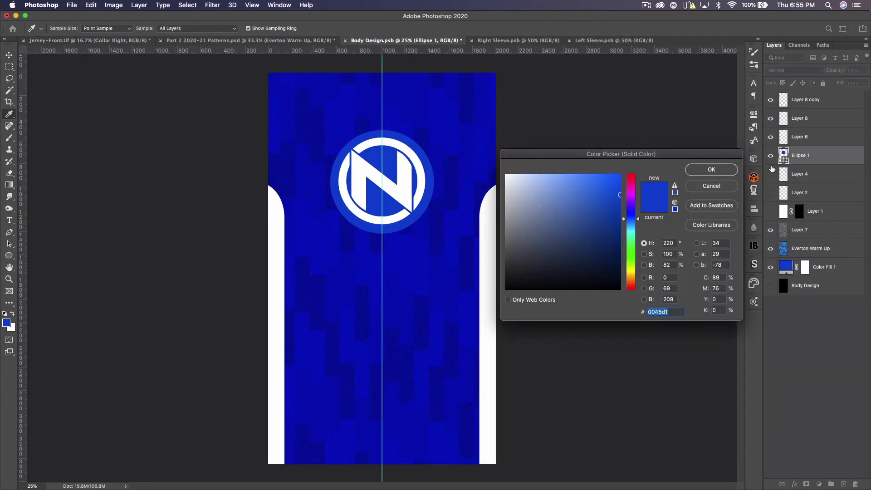
{"action": "left_click", "coordinate": [370, 308]}
{"action": "left_click", "coordinate": [356, 276]}
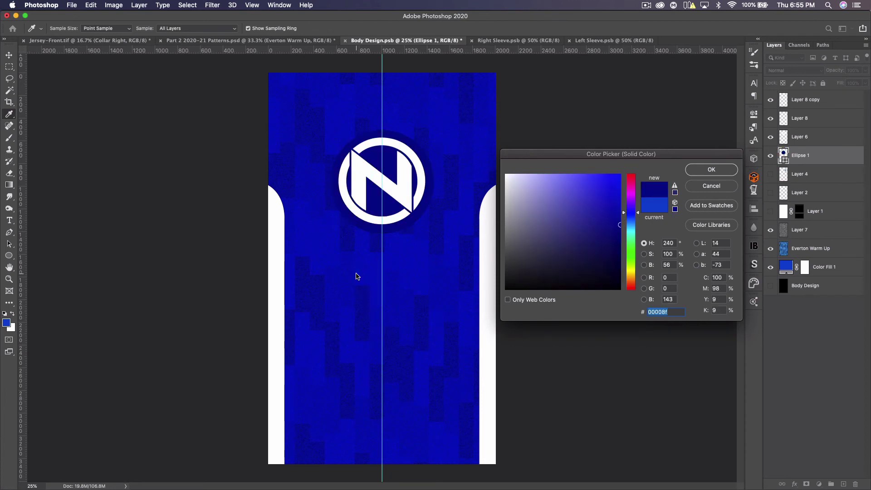
{"action": "left_click", "coordinate": [729, 171]}
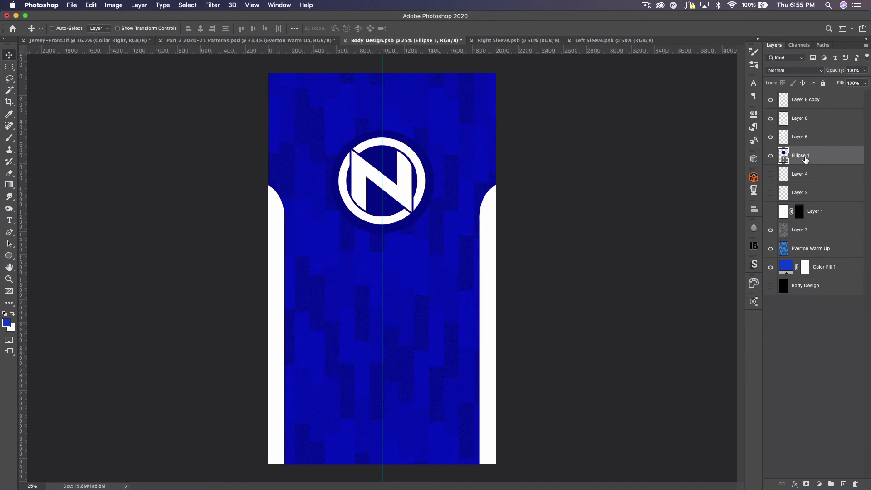
Duplicate the Ellipse 1 circle behind the N logo and recolour the lower original to white, ffffff.
{"action": "key", "text": "super+j"}
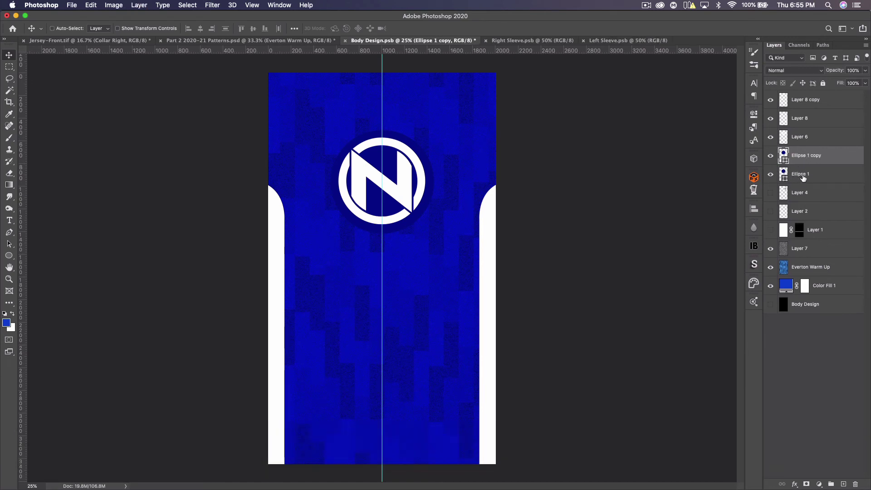
{"action": "double_click", "coordinate": [784, 180]}
{"action": "left_click_drag", "start_coordinate": [540, 243], "coordinate": [505, 174]}
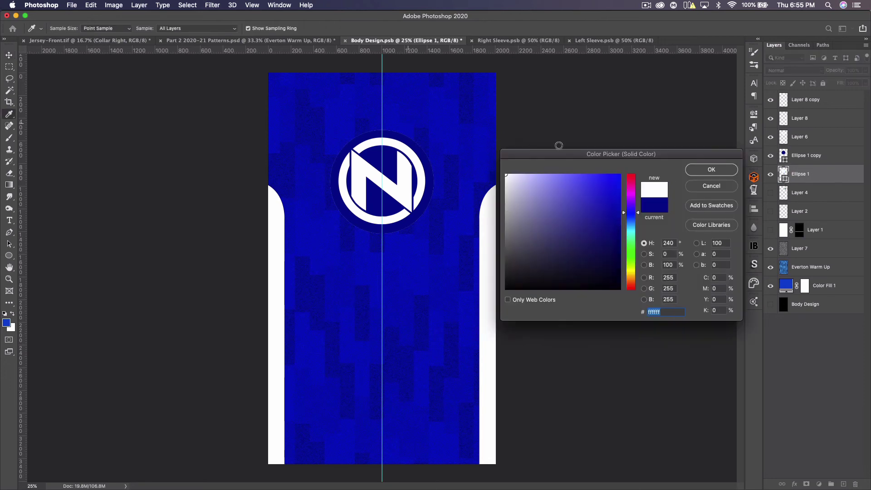
{"action": "left_click", "coordinate": [711, 171]}
Widen the white circle symmetrically to about 114% of its width, keeping its height, and save to update the jersey mock-up.
{"action": "key", "text": "super+t"}
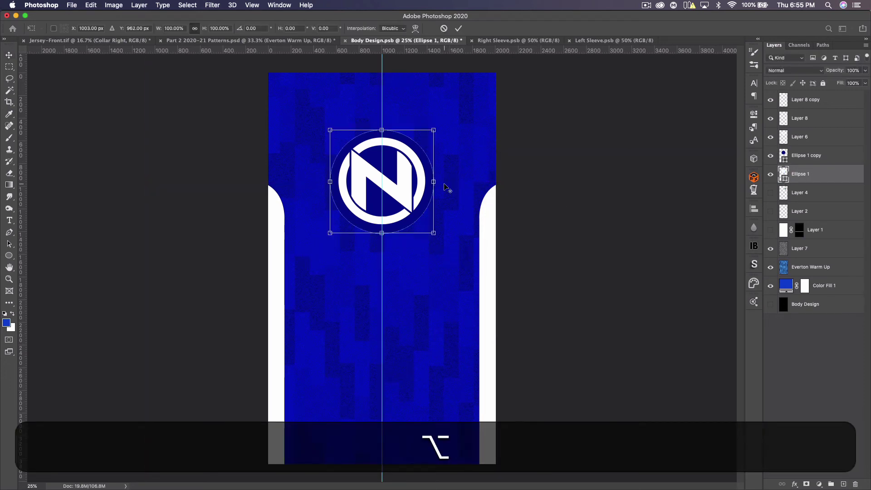
{"action": "left_click_drag", "start_coordinate": [434, 182], "coordinate": [441, 182]}
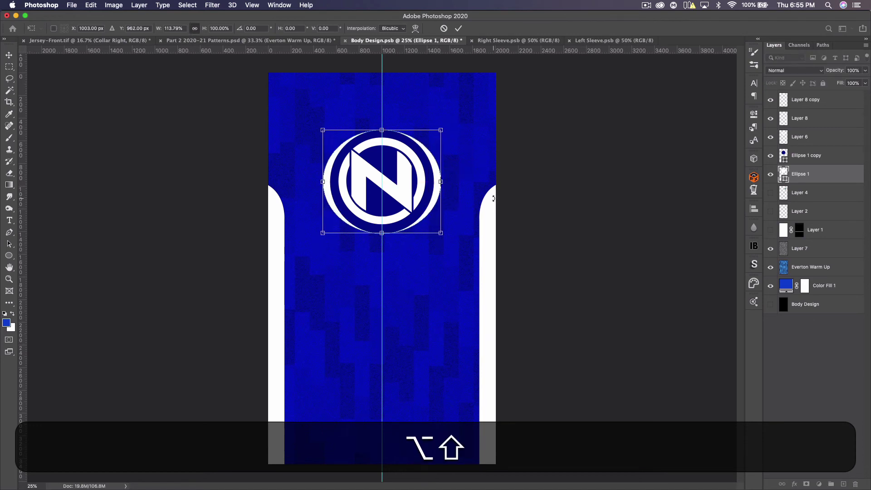
{"action": "key", "text": "Return"}
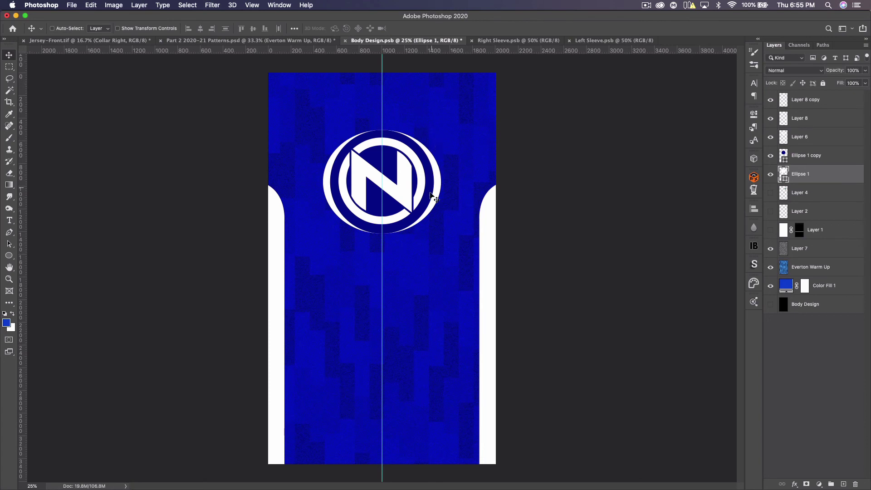
{"action": "key", "text": "super+s"}
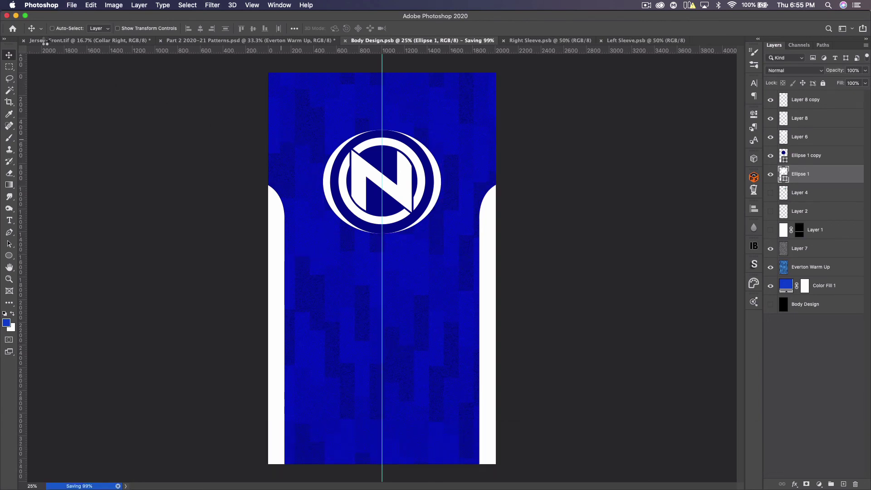
{"action": "left_click", "coordinate": [44, 40]}
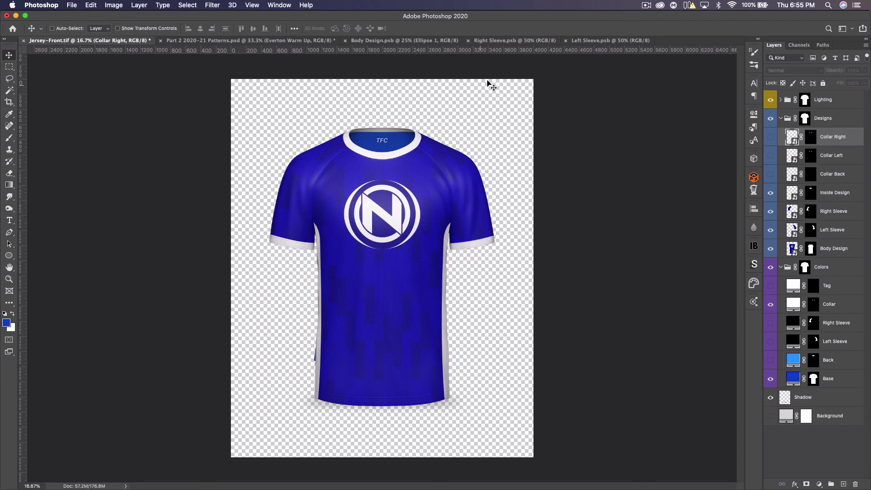
In Right Sleeve.psb, draw a white rectangle about 315 by 1704 px above Layer 2, over the sleeve's right edge down to the cuff.
{"action": "left_click", "coordinate": [507, 41]}
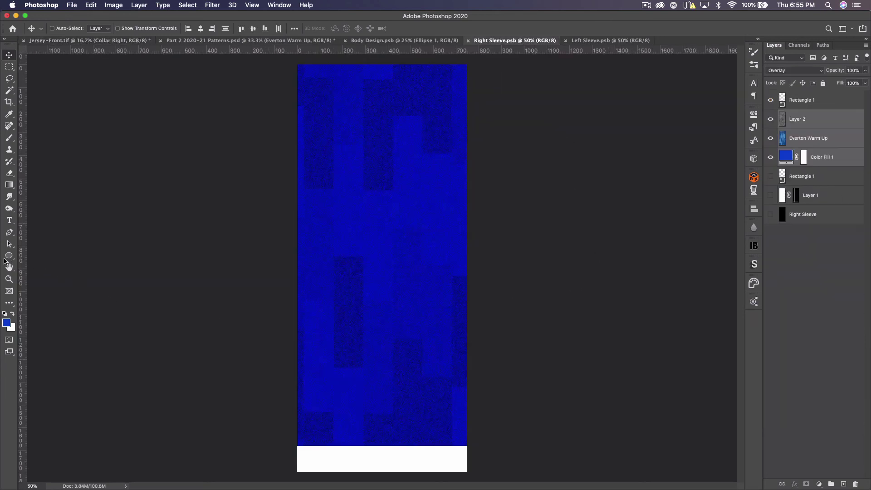
{"action": "left_click_drag", "start_coordinate": [8, 256], "coordinate": [31, 260]}
{"action": "left_click", "coordinate": [12, 316]}
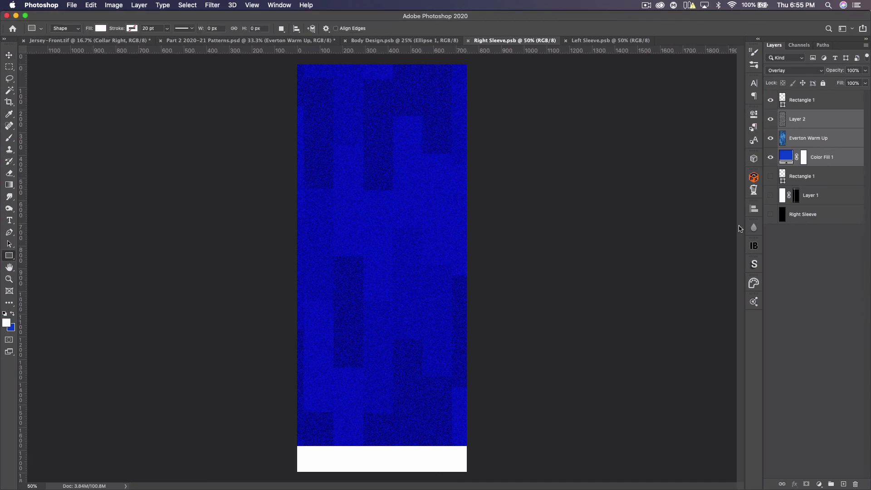
{"action": "left_click", "coordinate": [846, 119]}
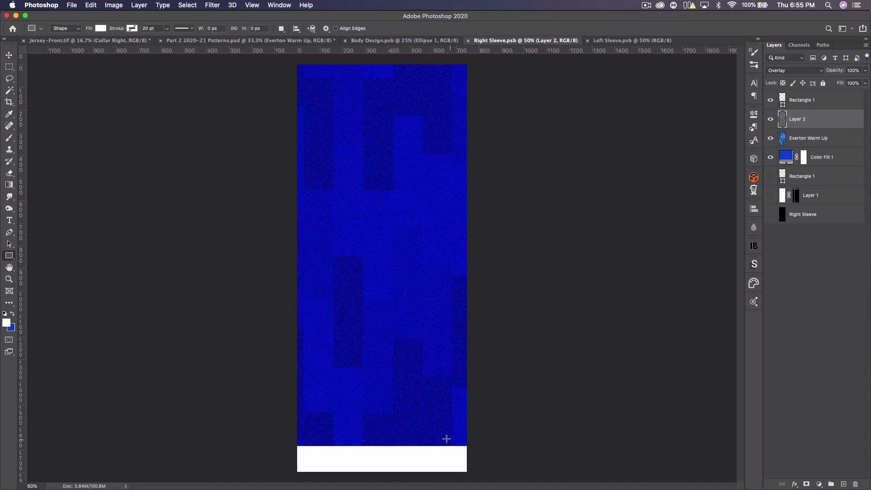
{"action": "left_click_drag", "start_coordinate": [414, 449], "coordinate": [486, 62]}
Narrow the new sleeve rectangle to 231 px so it ends at the canvas edge, and save to update the jersey mock-up.
{"action": "left_click", "coordinate": [9, 55]}
{"action": "key", "text": "super+t"}
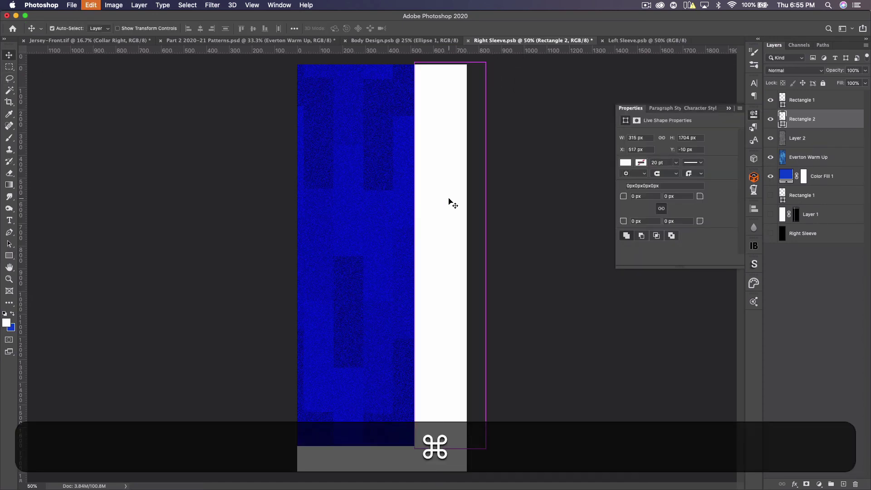
{"action": "left_click_drag", "start_coordinate": [485, 255], "coordinate": [470, 256]}
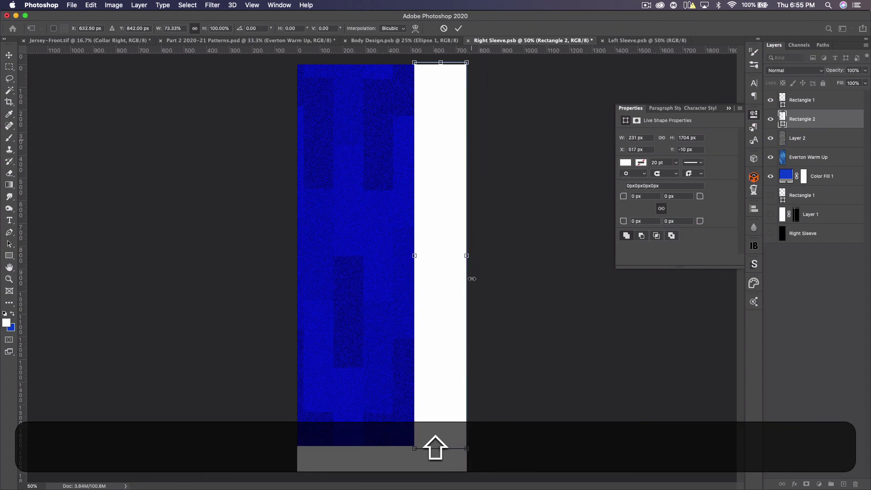
{"action": "key", "text": "Return"}
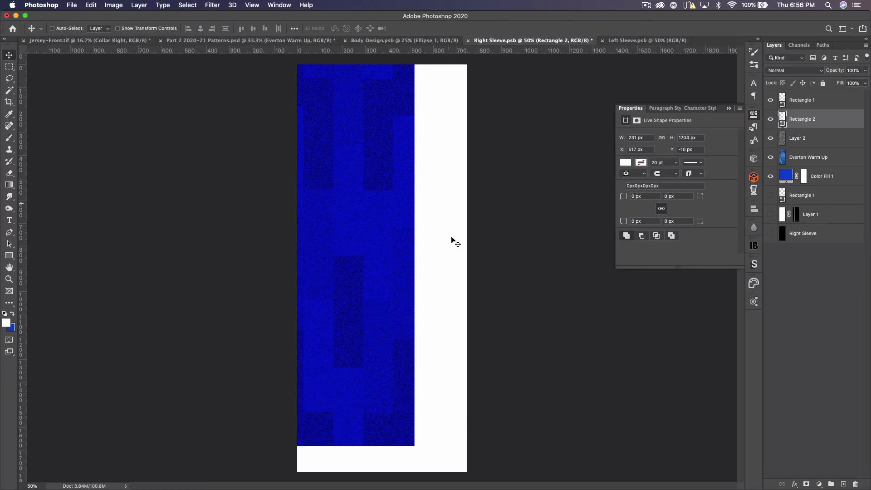
{"action": "key", "text": "super+s"}
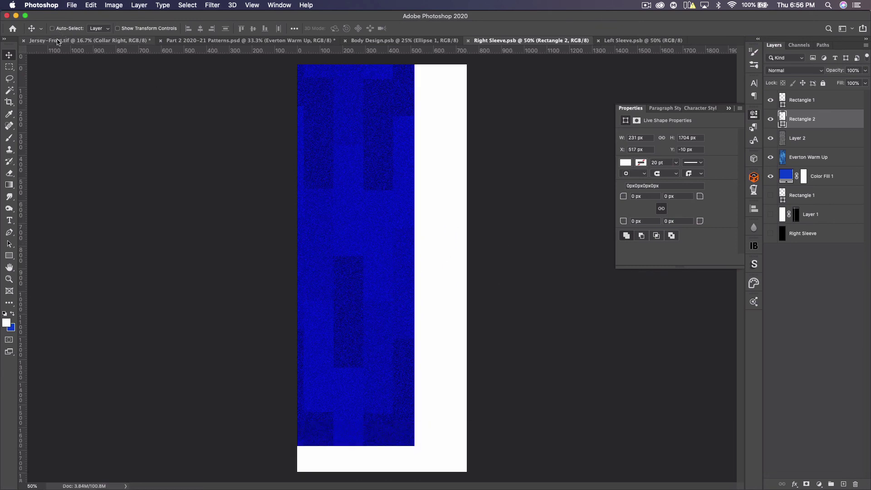
{"action": "key", "text": "ctrl+Tab"}
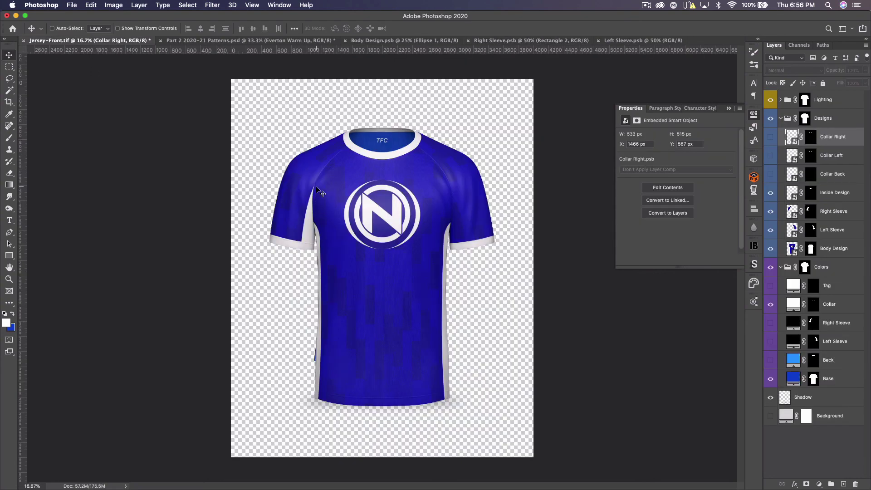
Copy the white side rectangle into Left Sleeve.psb, place it flush with the left canvas edge, and save to update the jersey mock-up.
{"action": "left_click", "coordinate": [509, 43]}
{"action": "left_click", "coordinate": [627, 43]}
{"action": "key", "text": "ctrl+v"}
{"action": "left_click_drag", "start_coordinate": [392, 234], "coordinate": [322, 251]}
{"action": "key", "text": "super+s"}
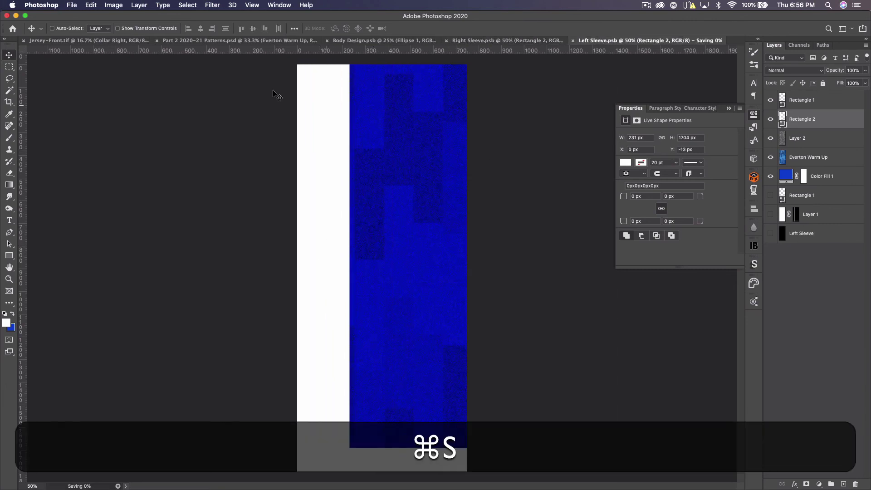
{"action": "left_click", "coordinate": [65, 40]}
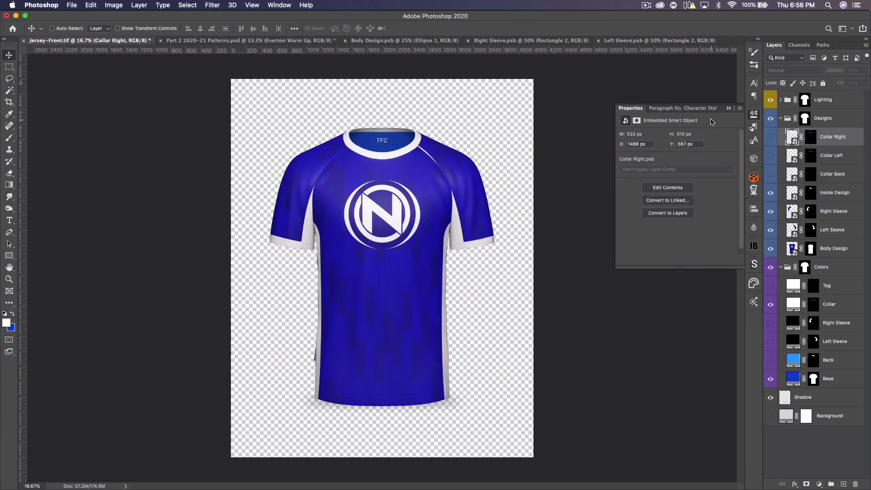
{"action": "left_click", "coordinate": [728, 109]}
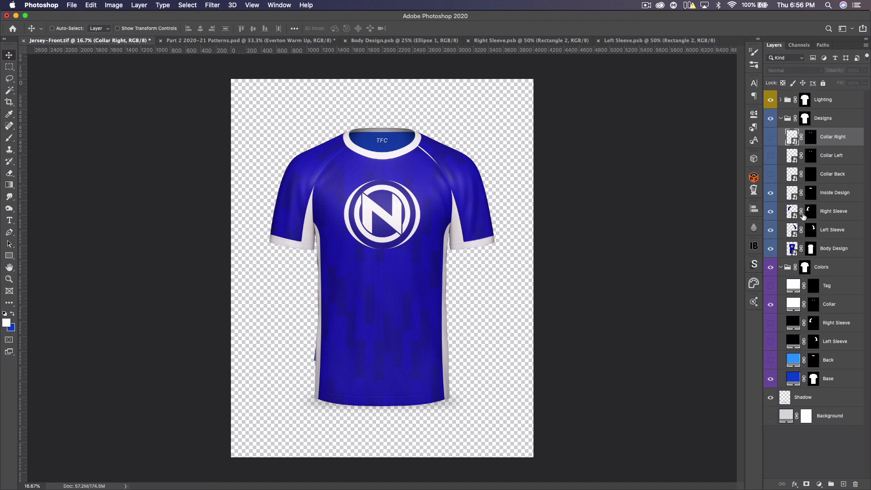
Warp the Left Sleeve smart object in the mock-up, pulling its inner upper corner towards the collar to cover the white sliver at the shoulder seam.
{"action": "left_click", "coordinate": [793, 231]}
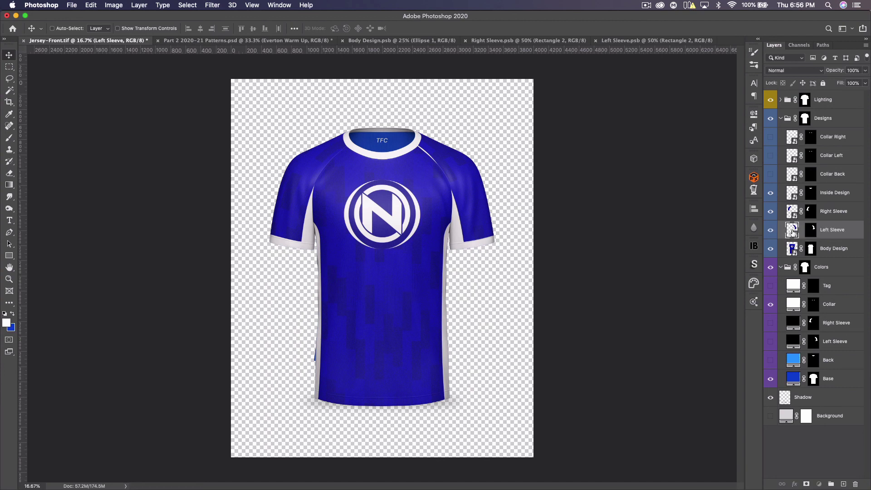
{"action": "key", "text": "super+t"}
{"action": "right_click", "coordinate": [442, 195]}
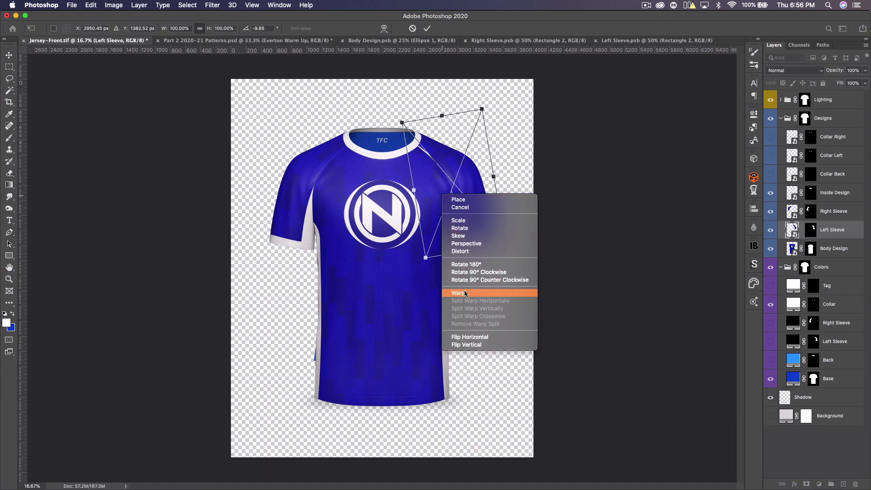
{"action": "left_click", "coordinate": [466, 293]}
{"action": "key", "text": "super+equal"}
{"action": "key", "text": "super+equal"}
{"action": "key", "text": "super+equal"}
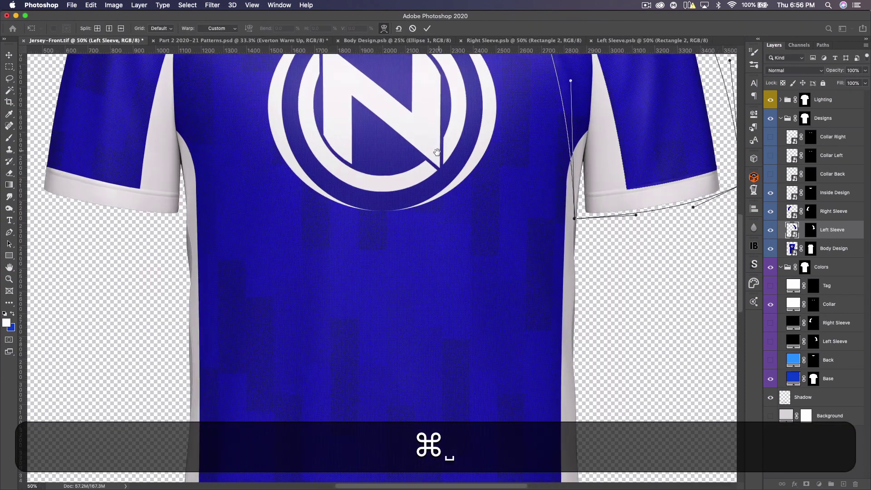
{"action": "left_click_drag", "start_coordinate": [436, 152], "coordinate": [380, 236]}
{"action": "left_click_drag", "start_coordinate": [366, 194], "coordinate": [350, 205]}
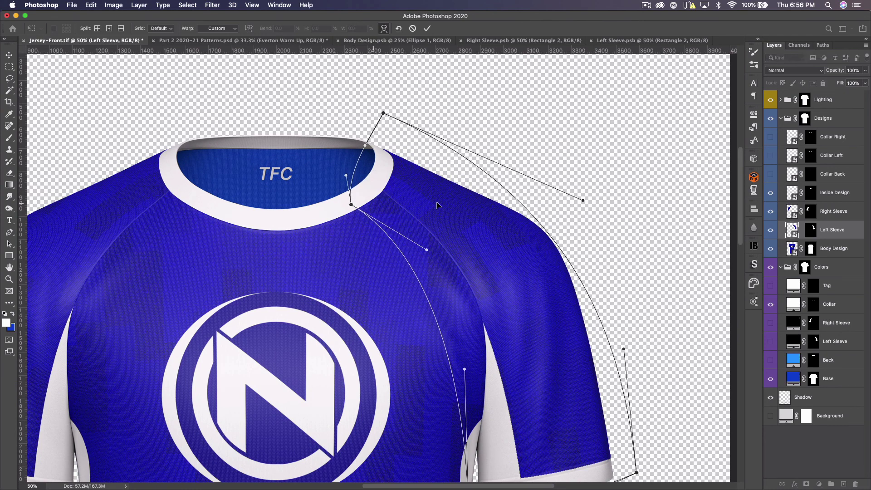
{"action": "key", "text": "Return"}
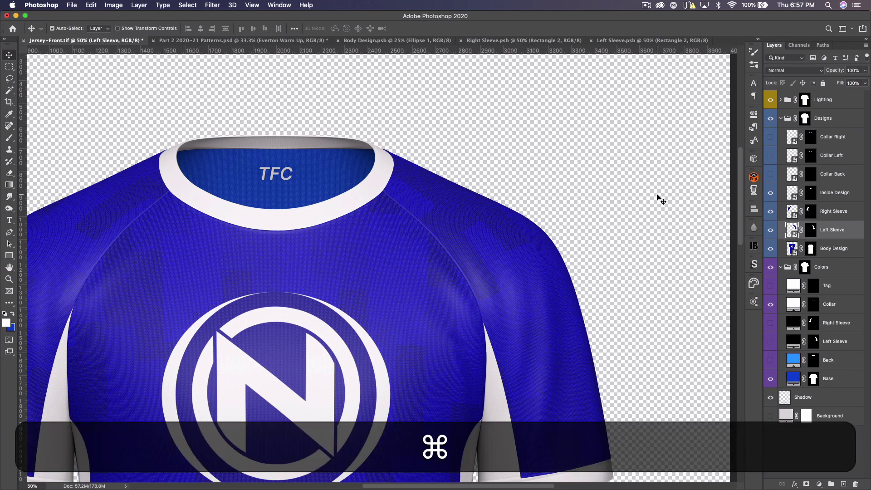
{"action": "key", "text": "super+0"}
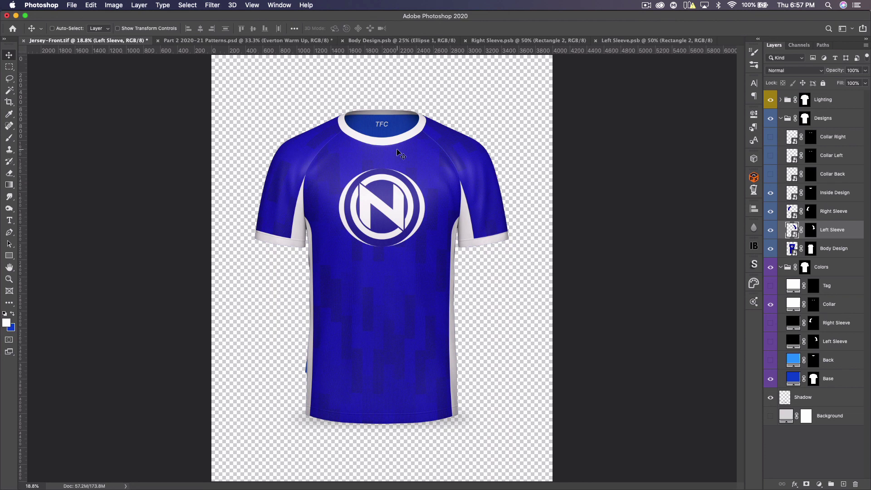
{"action": "key", "text": "super+minus"}
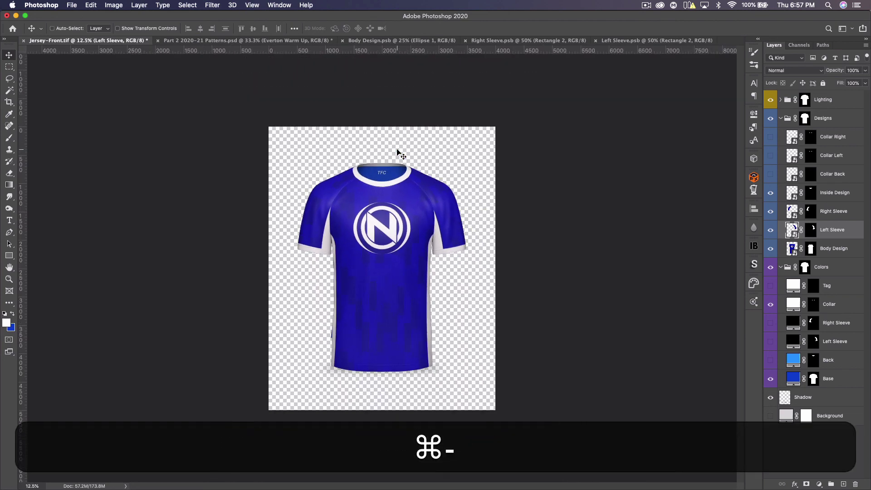